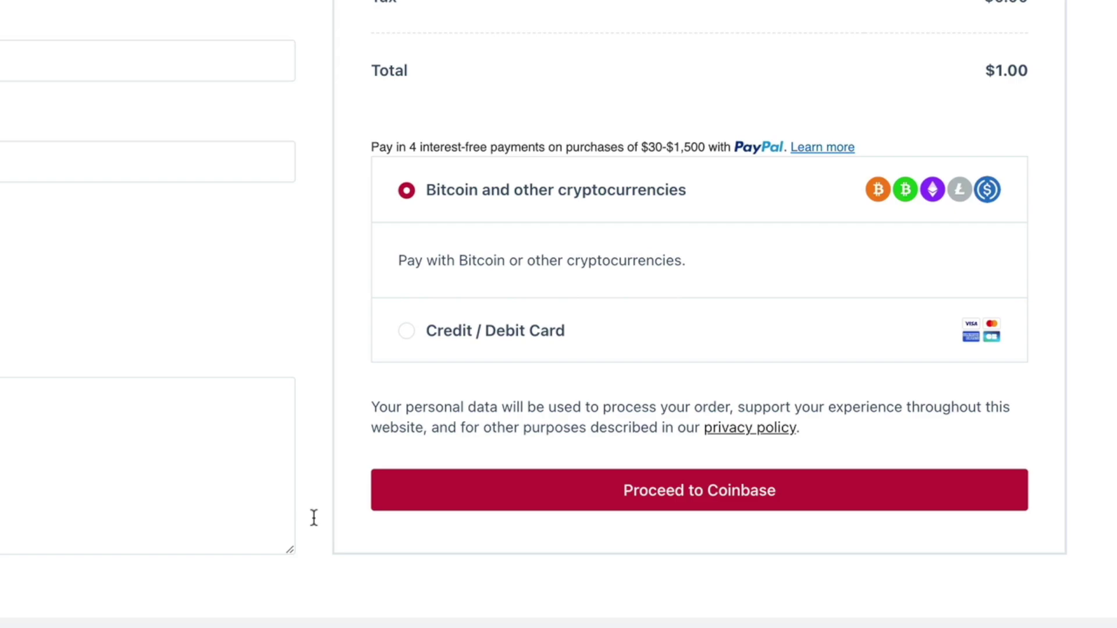
Step: Proceed to Coinbase from the checkout and look through the other wallets that can be connected for payment
click(627, 496)
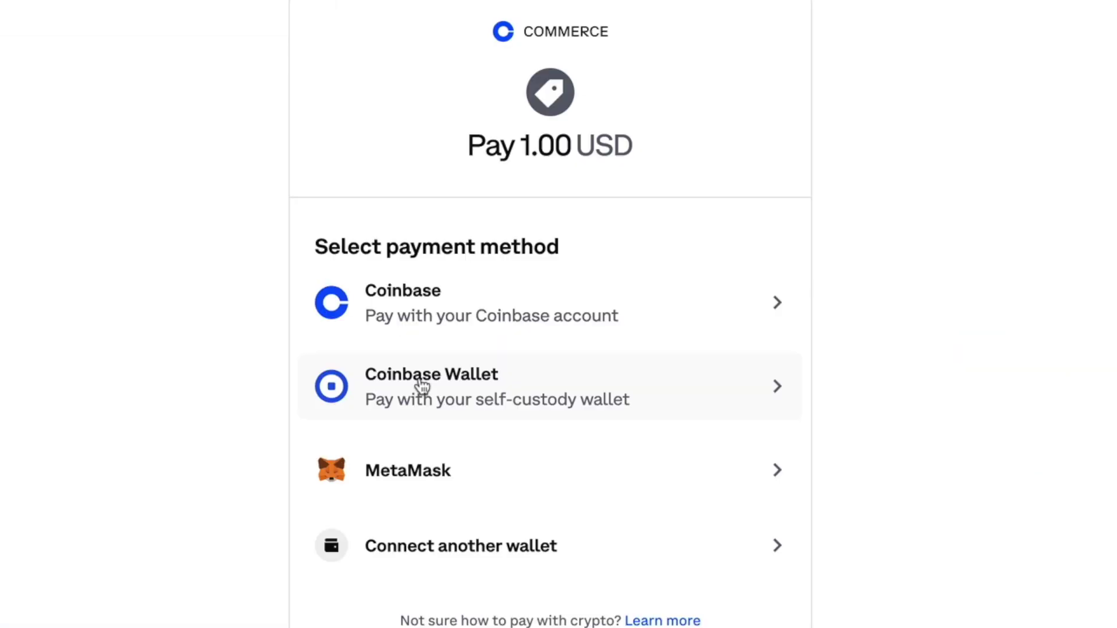
click(442, 553)
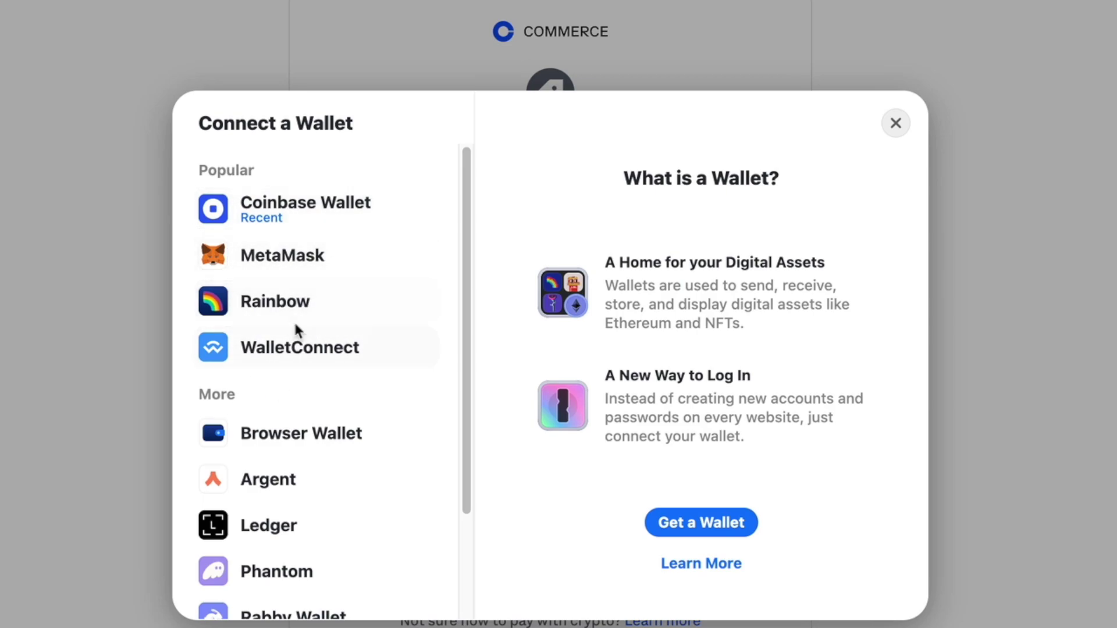
scroll(295, 324, down, 3)
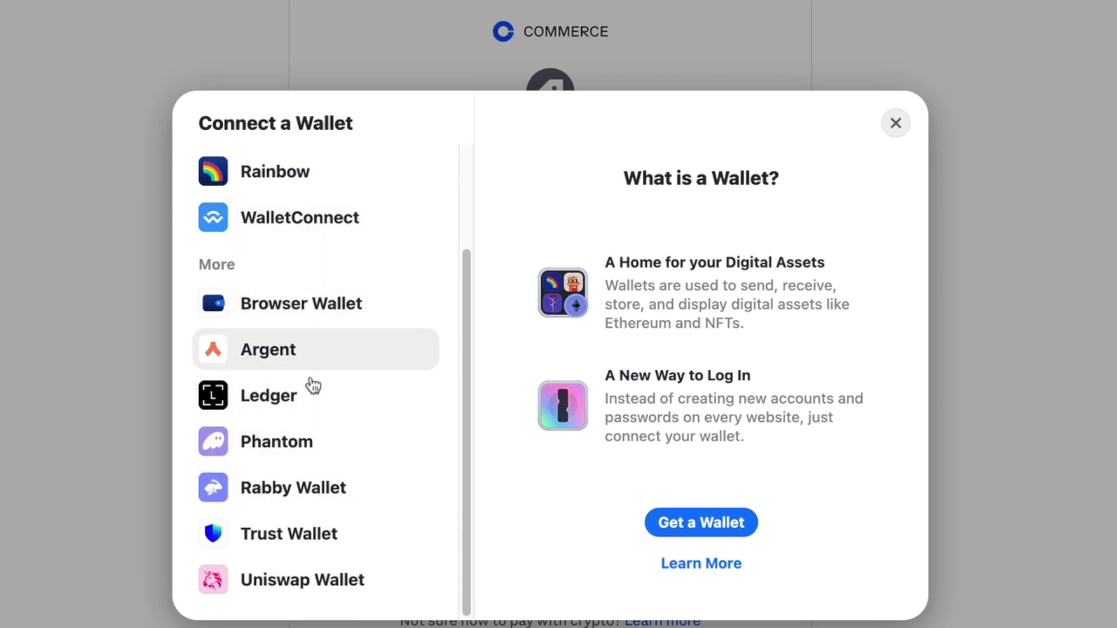
scroll(317, 378, up, 3)
click(896, 123)
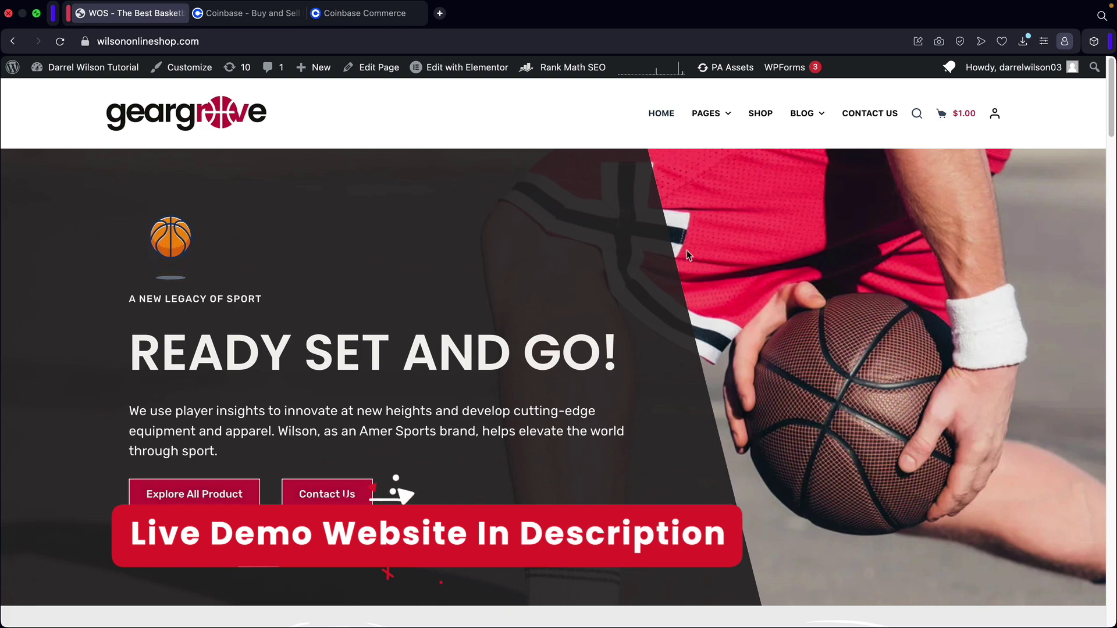
Step: Add the Basketball PDF Download to the cart from the store's shop page
click(760, 113)
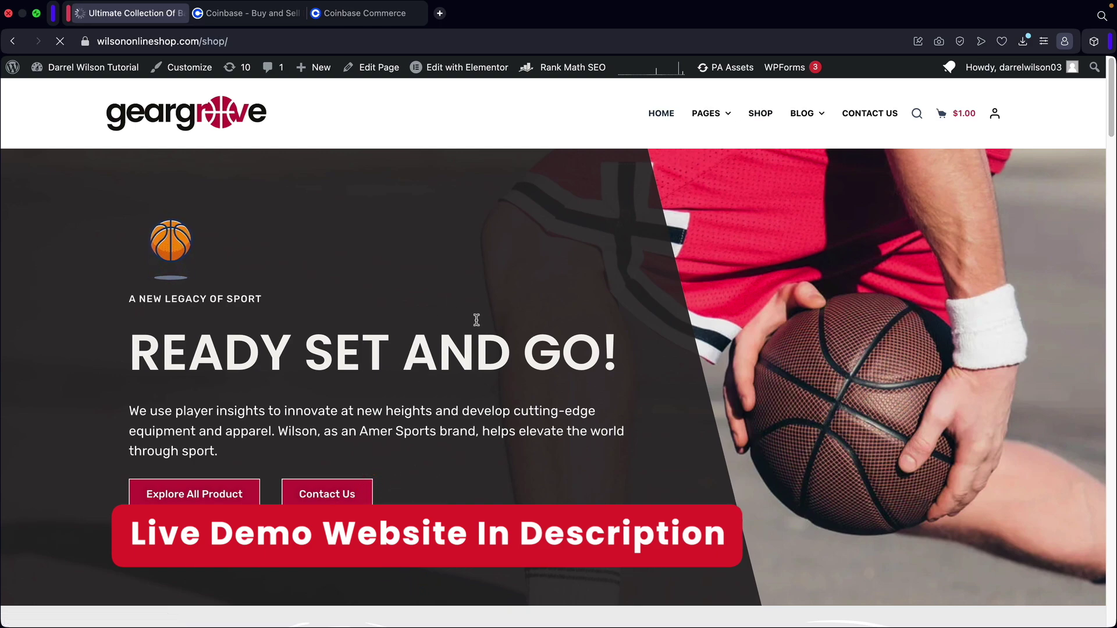
scroll(955, 377, down, 2)
scroll(954, 378, down, 5)
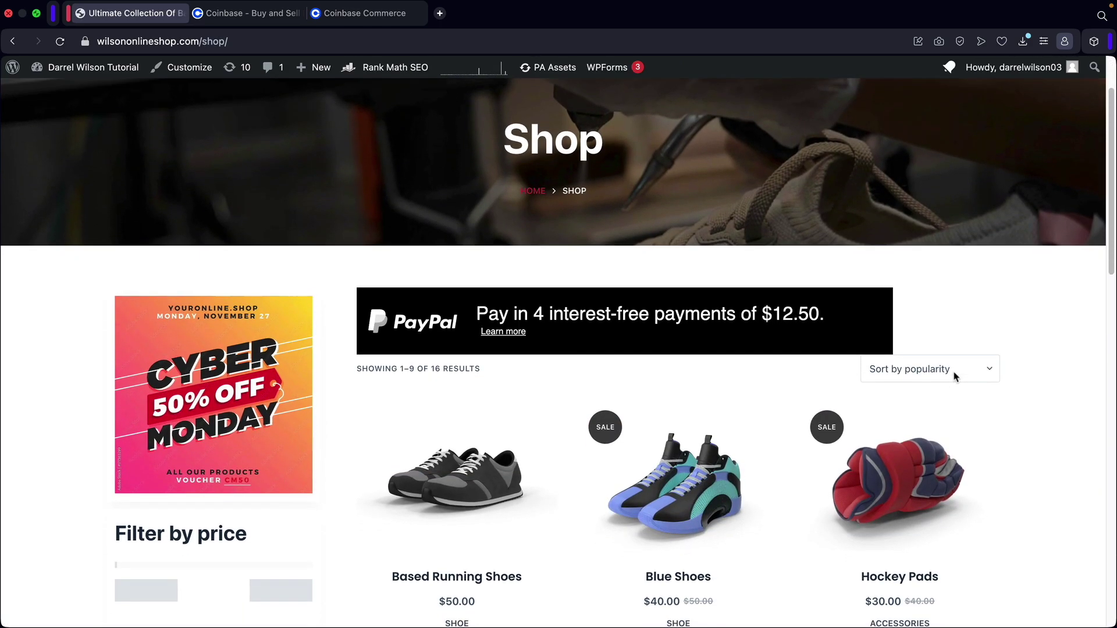
scroll(480, 261, down, 4)
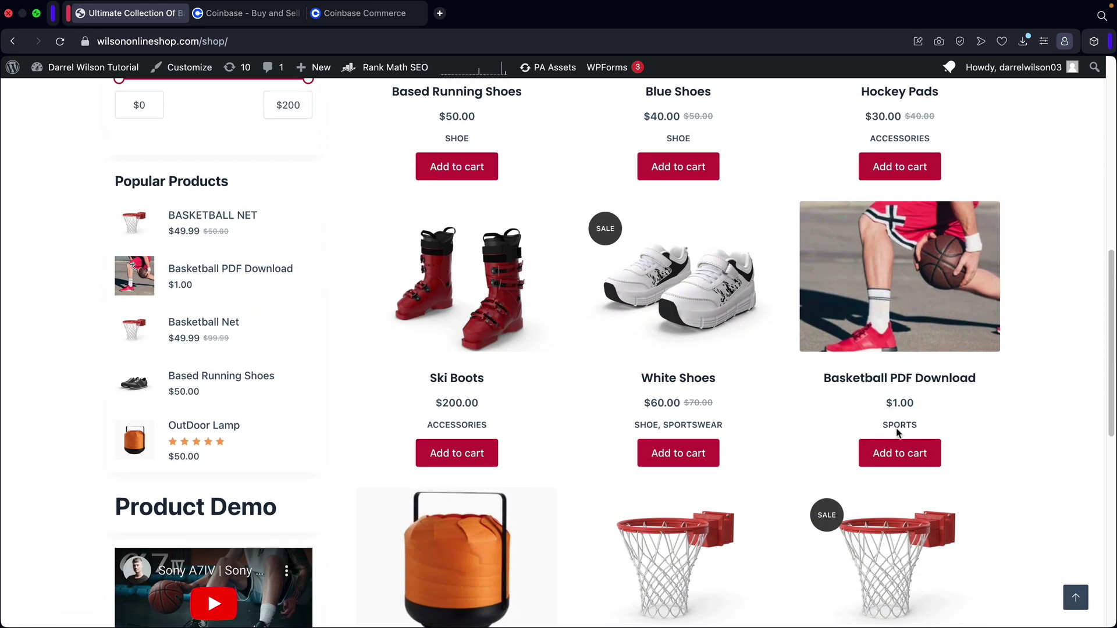
click(905, 459)
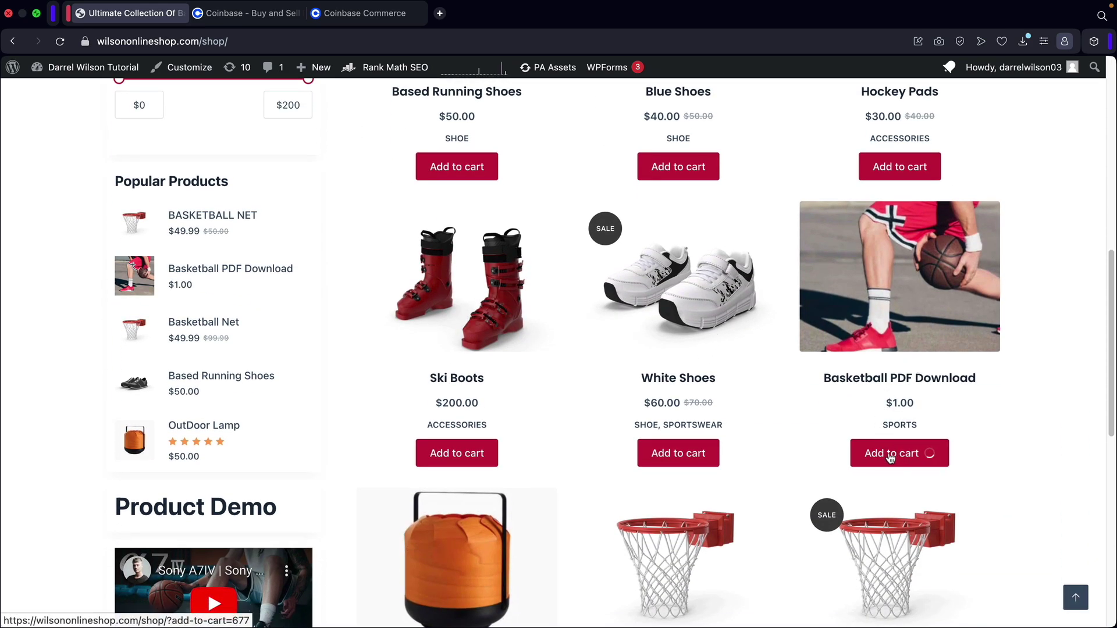
Step: Check out the cart with Bitcoin and other cryptocurrencies as the payment method and proceed to Coinbase
click(905, 459)
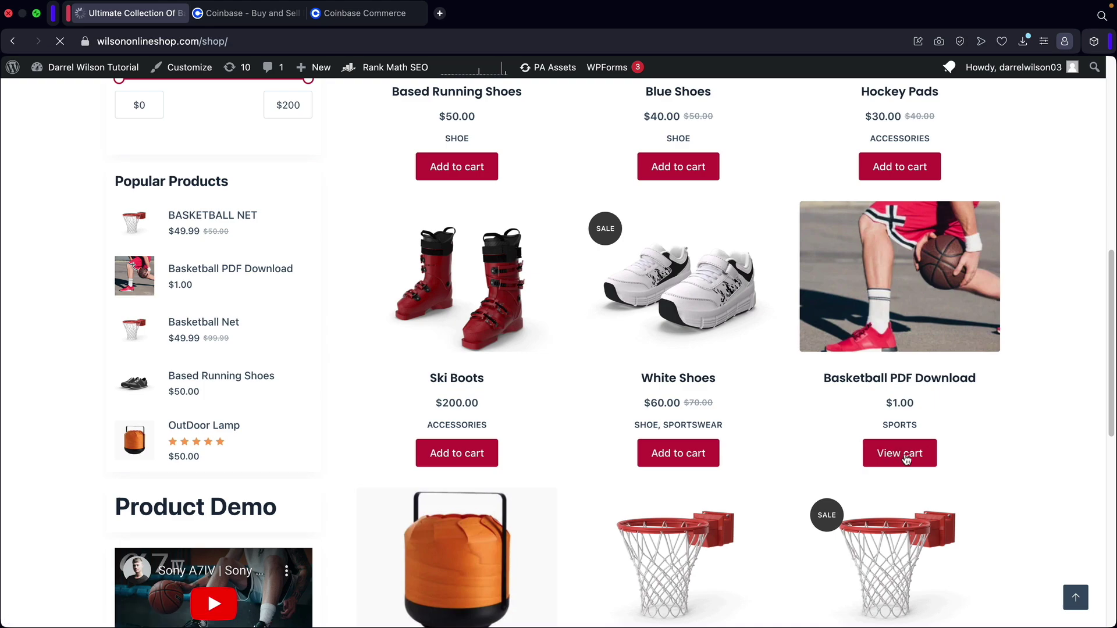
click(814, 437)
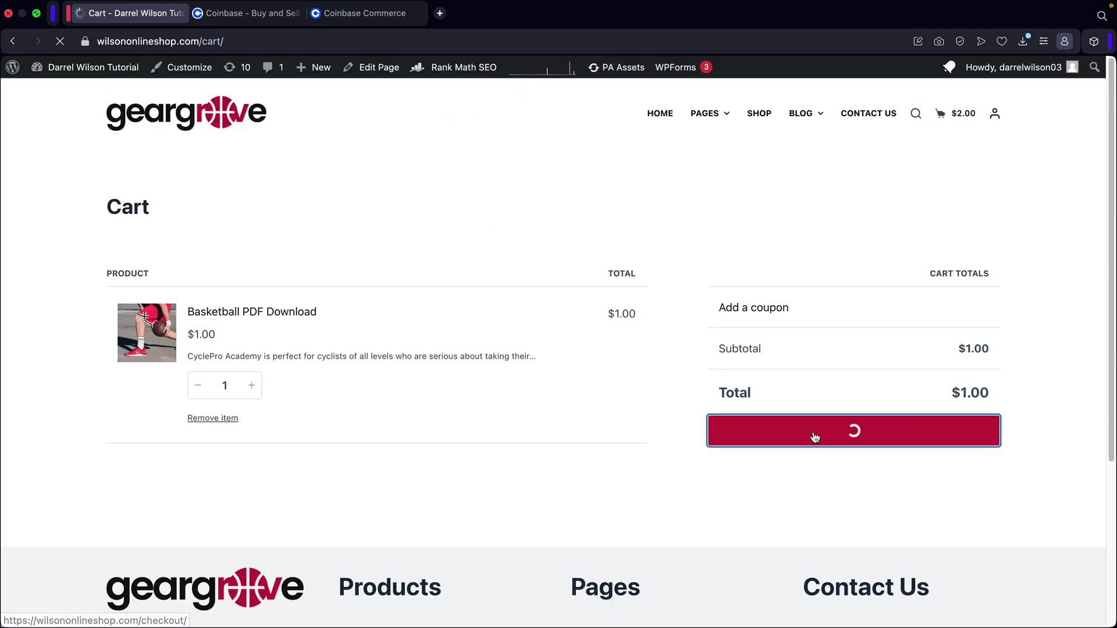
scroll(871, 420, down, 7)
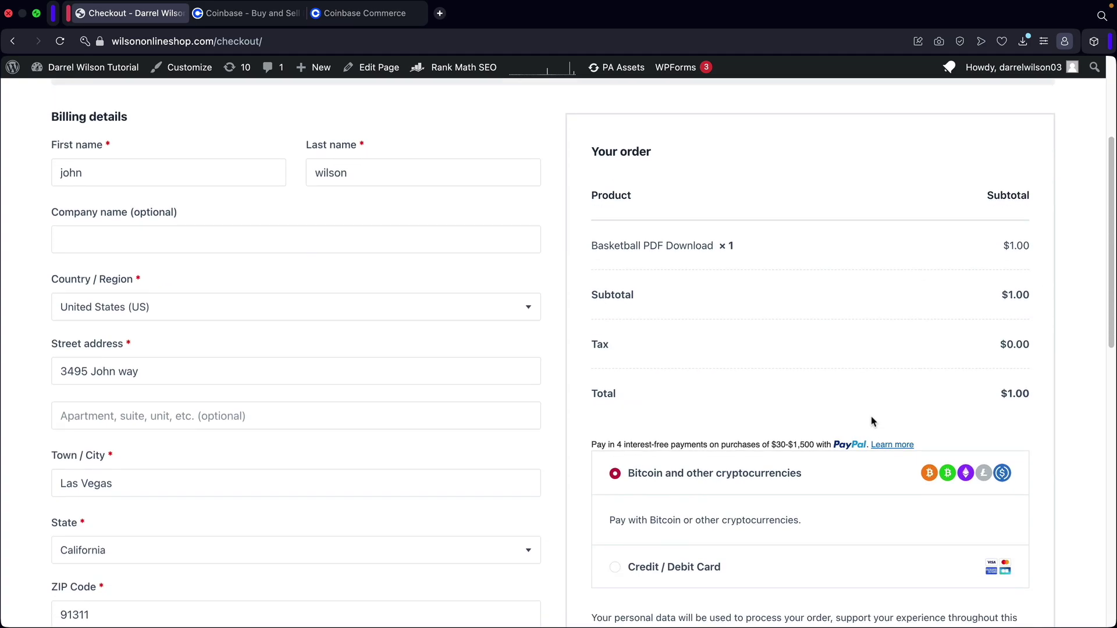
scroll(871, 420, down, 5)
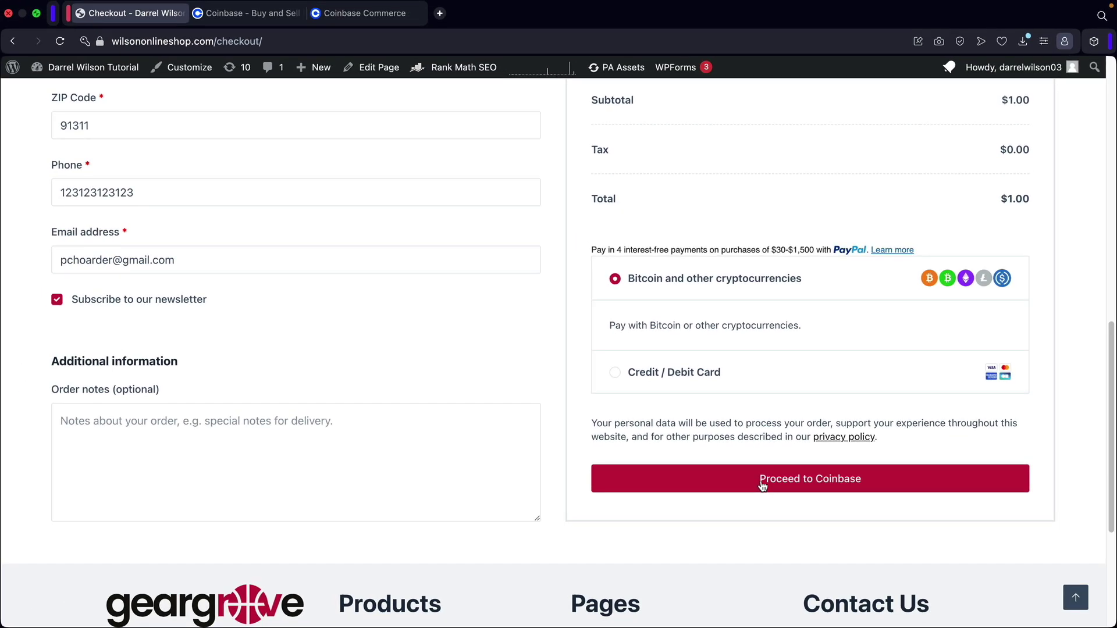
click(763, 486)
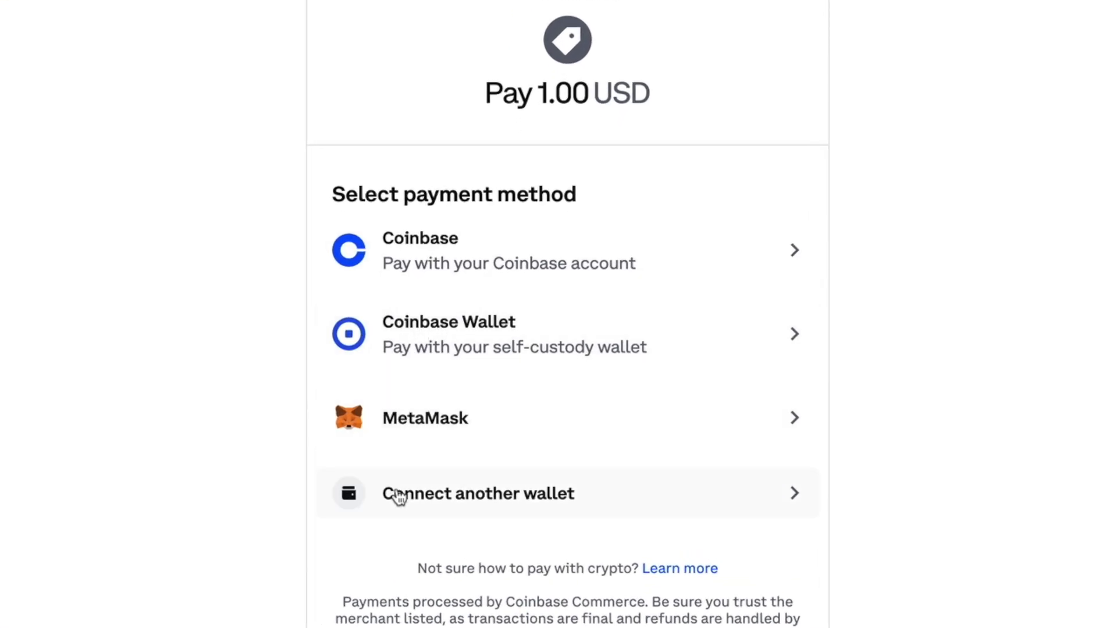
Step: Look through the list of other connectable wallets on the Coinbase Commerce payment page, then close it
click(462, 506)
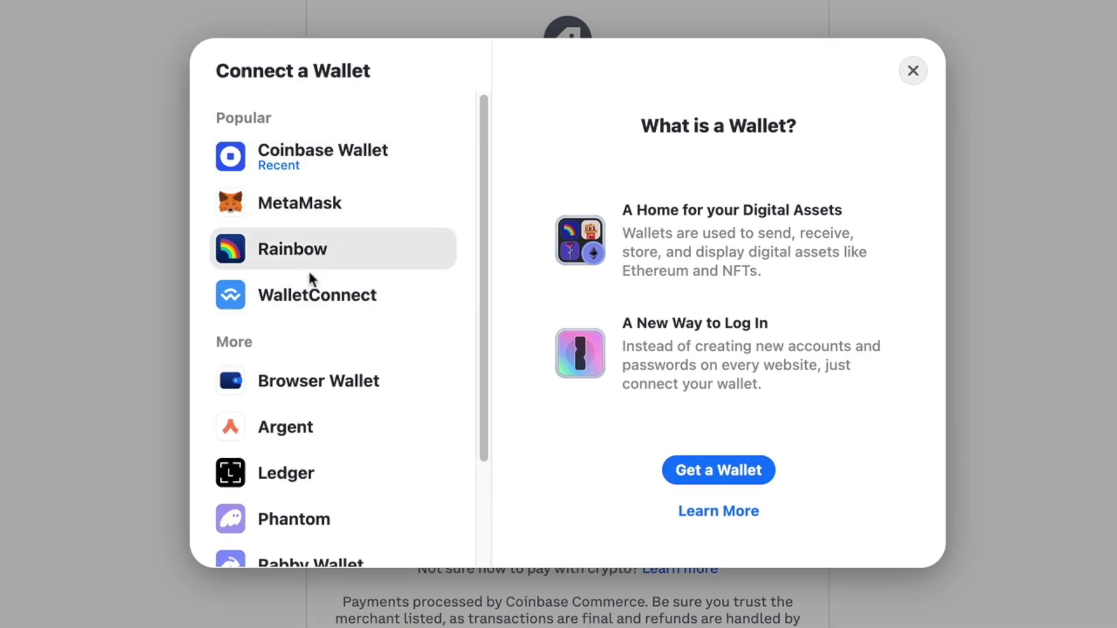
scroll(311, 271, down, 3)
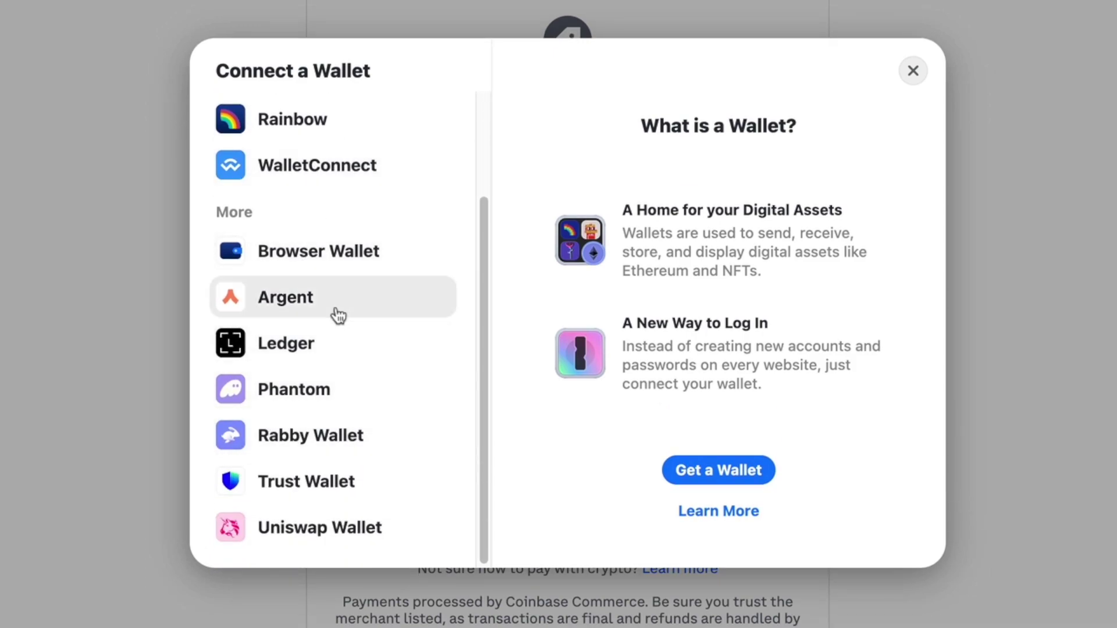
scroll(334, 320, up, 3)
click(911, 72)
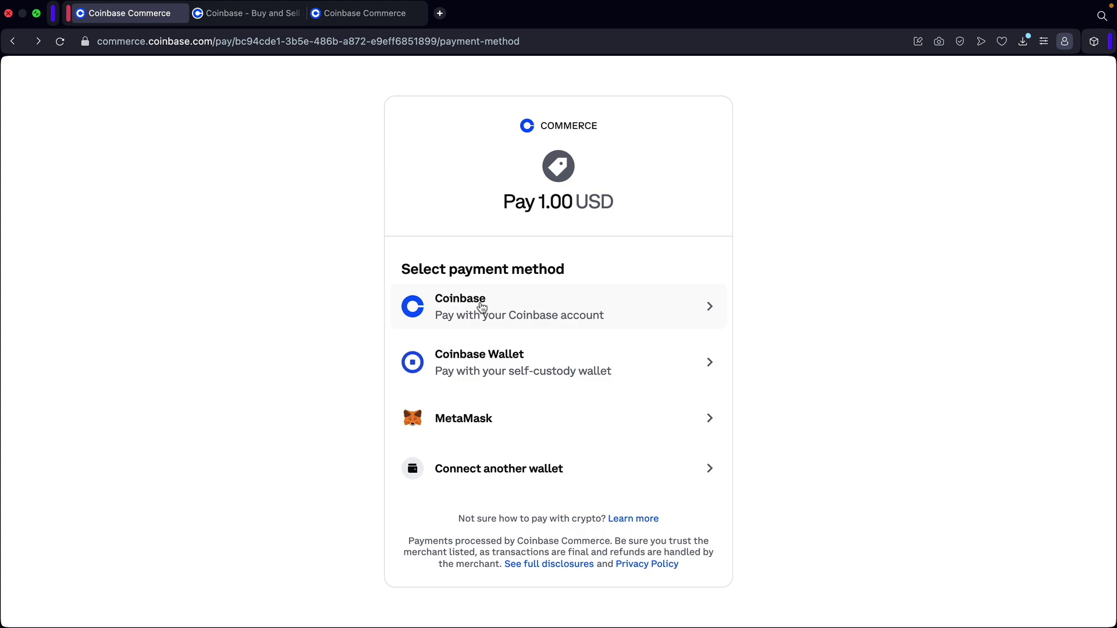
Step: Pay the 1.00 USD order from the Coinbase account with USDC after viewing the available currencies
click(480, 309)
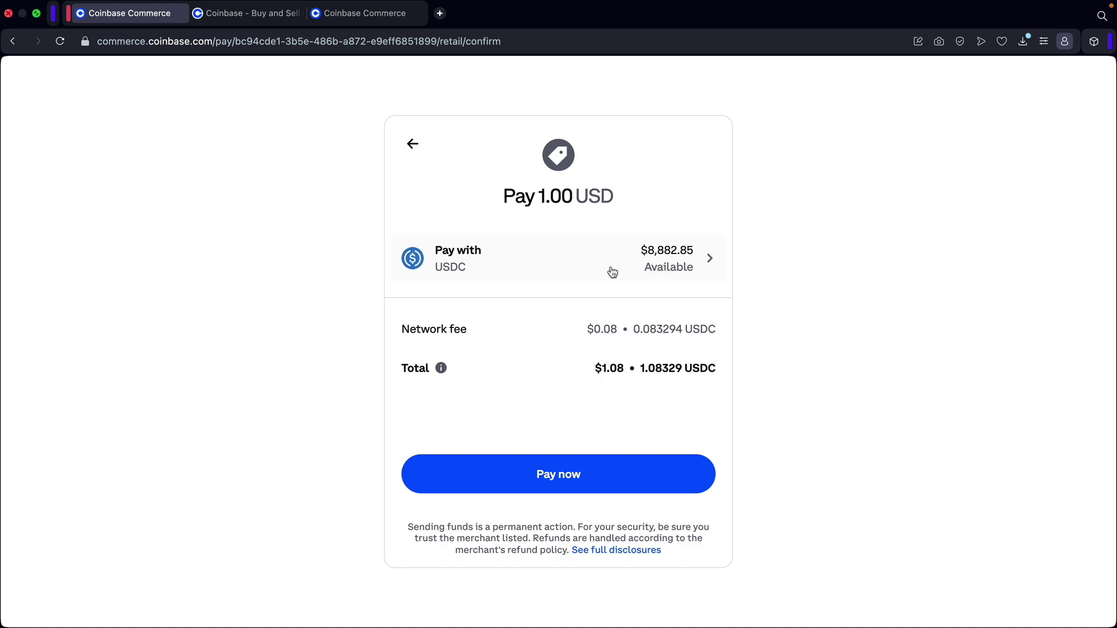
click(638, 266)
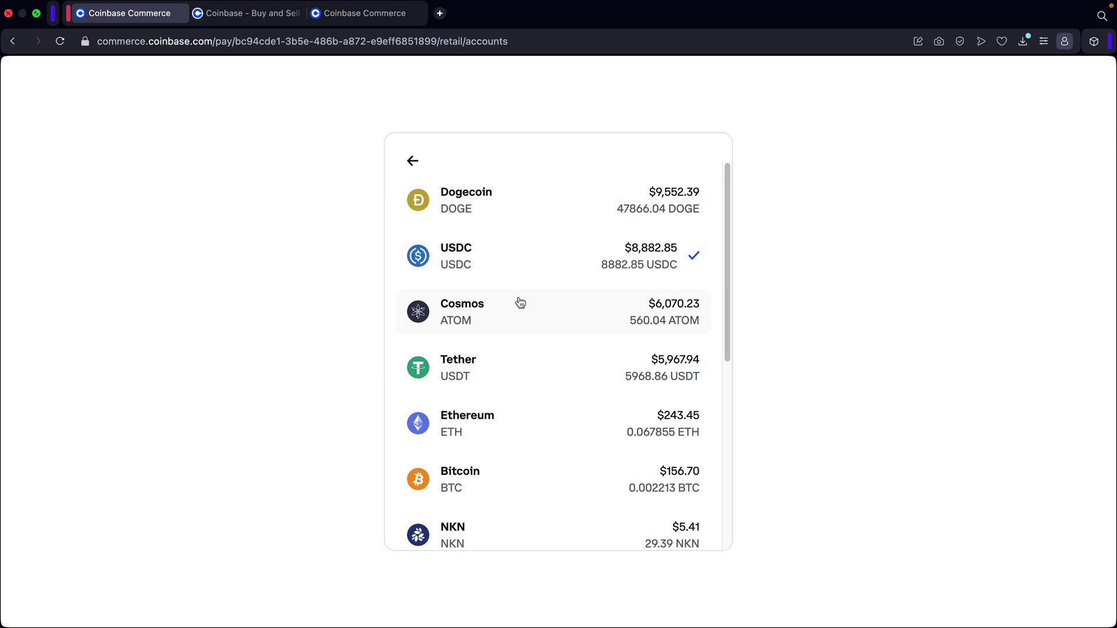
click(411, 161)
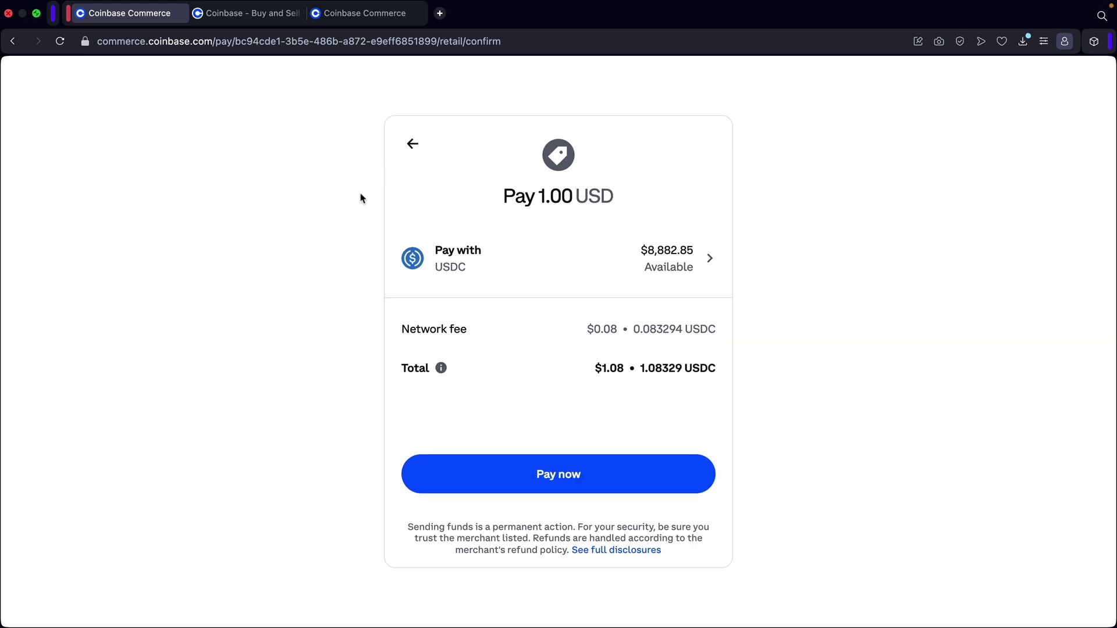
click(576, 484)
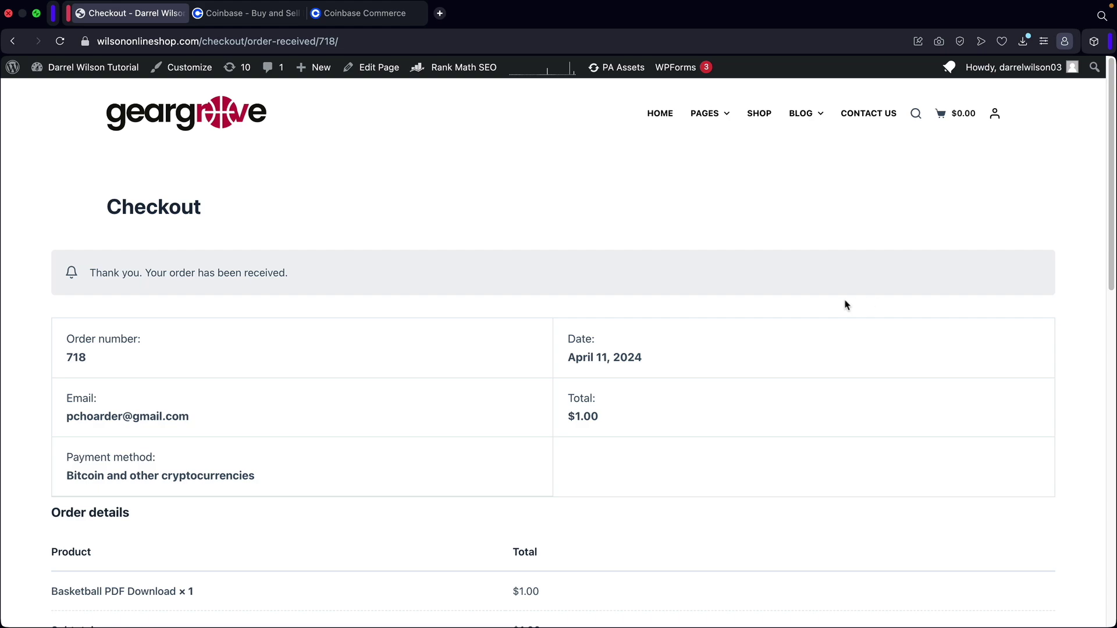
Step: Examine the order confirmation's payment method, total, order details and Coinbase Commerce reference
scroll(707, 297, down, 2)
scroll(669, 285, down, 2)
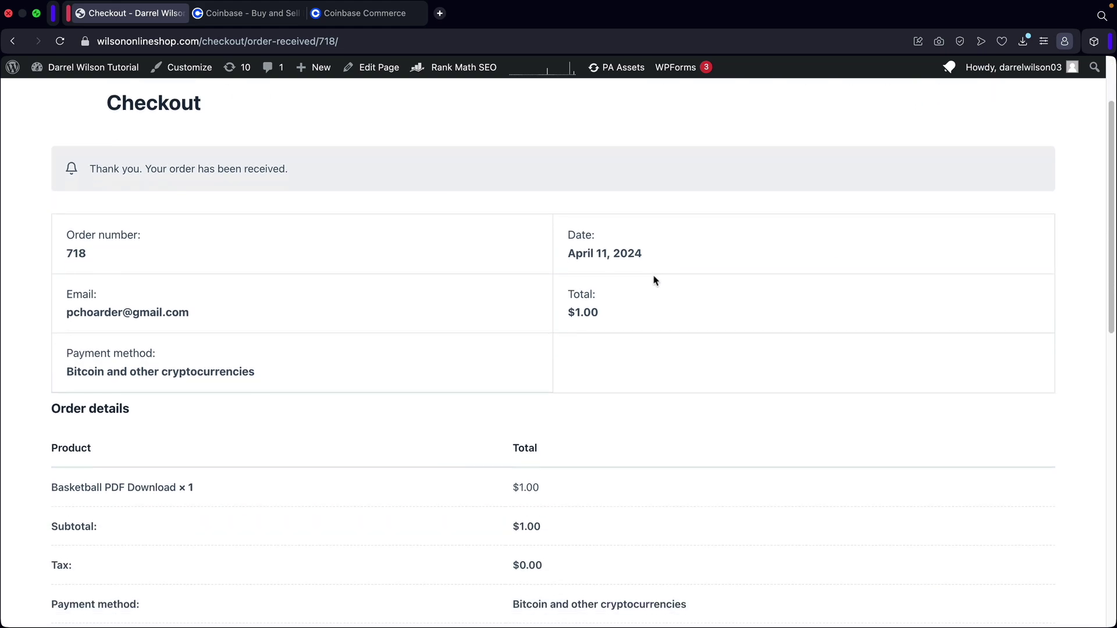
triple_click(142, 317)
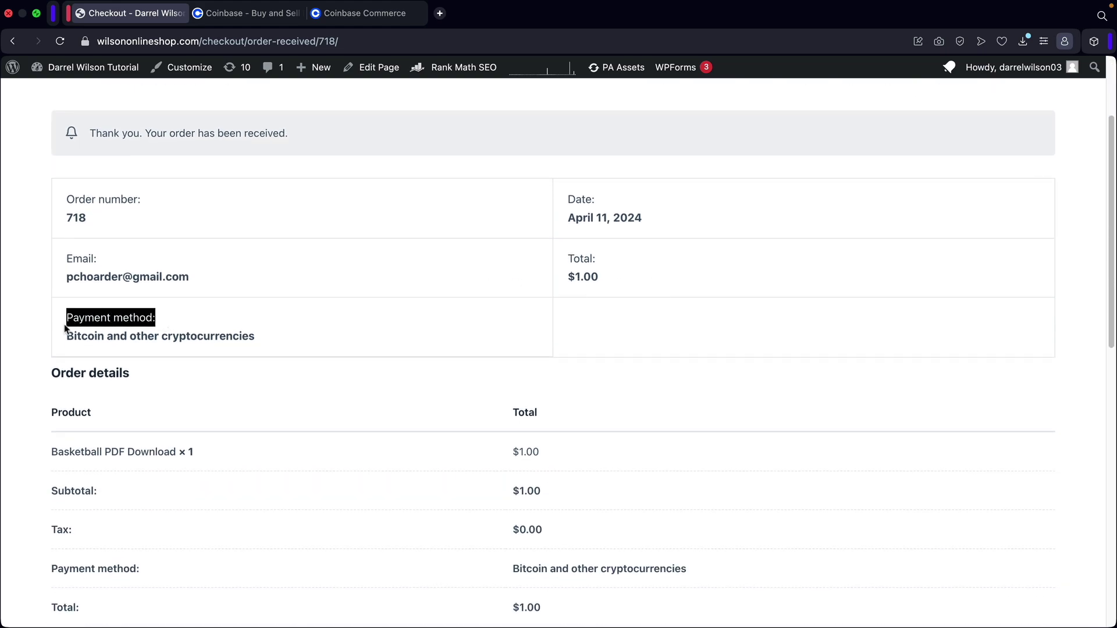
drag(67, 335, 279, 336)
click(282, 337)
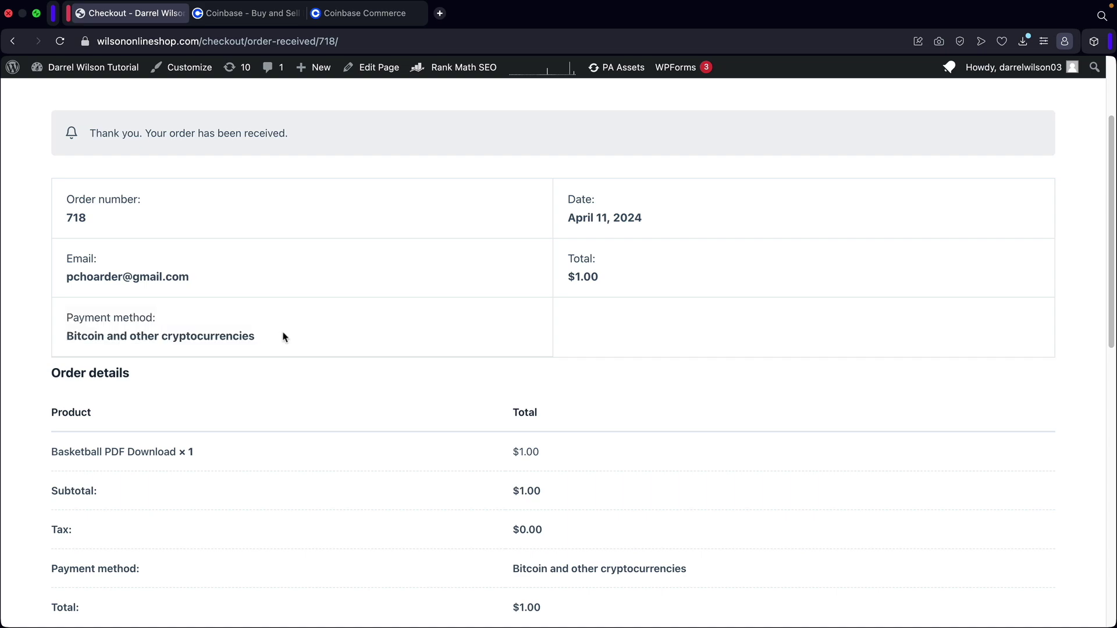
drag(564, 278, 619, 283)
click(636, 282)
scroll(635, 282, down, 3)
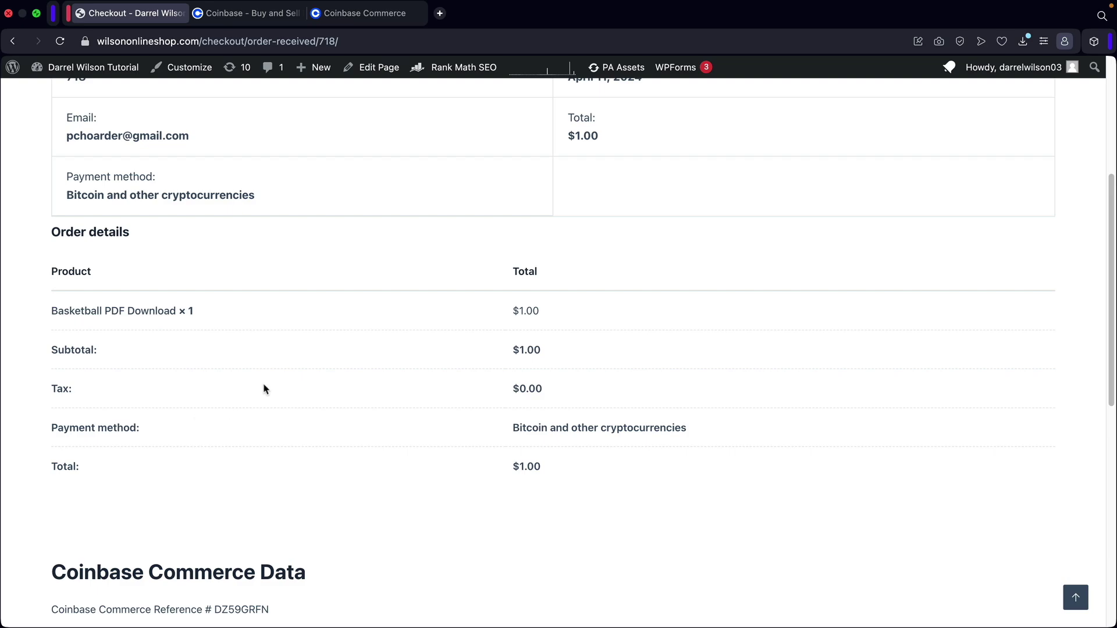
scroll(390, 368, down, 6)
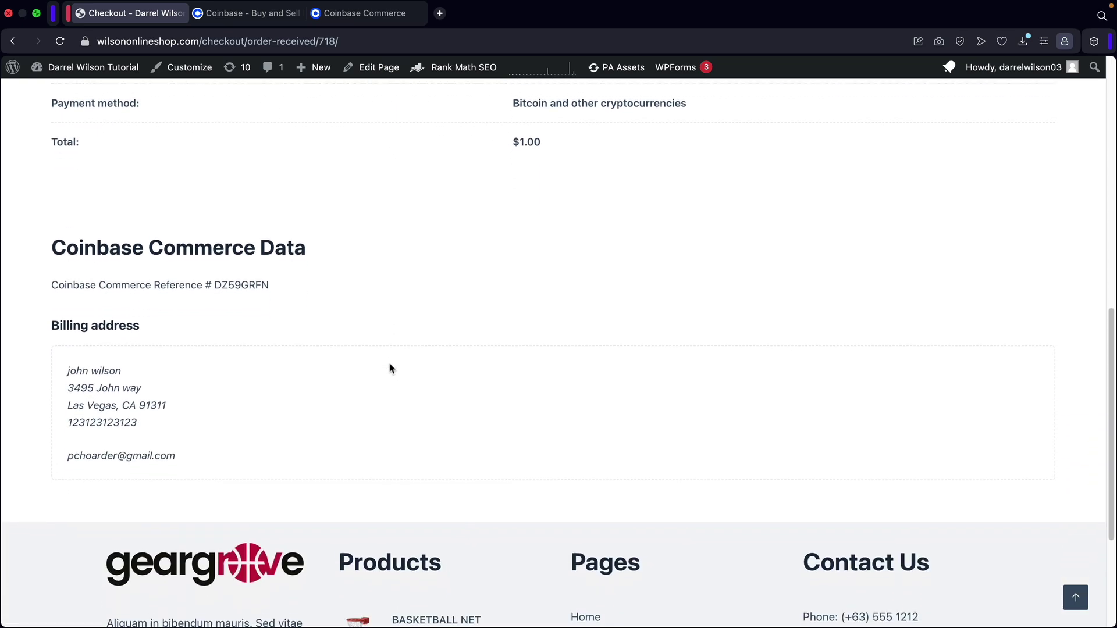
drag(157, 260, 277, 265)
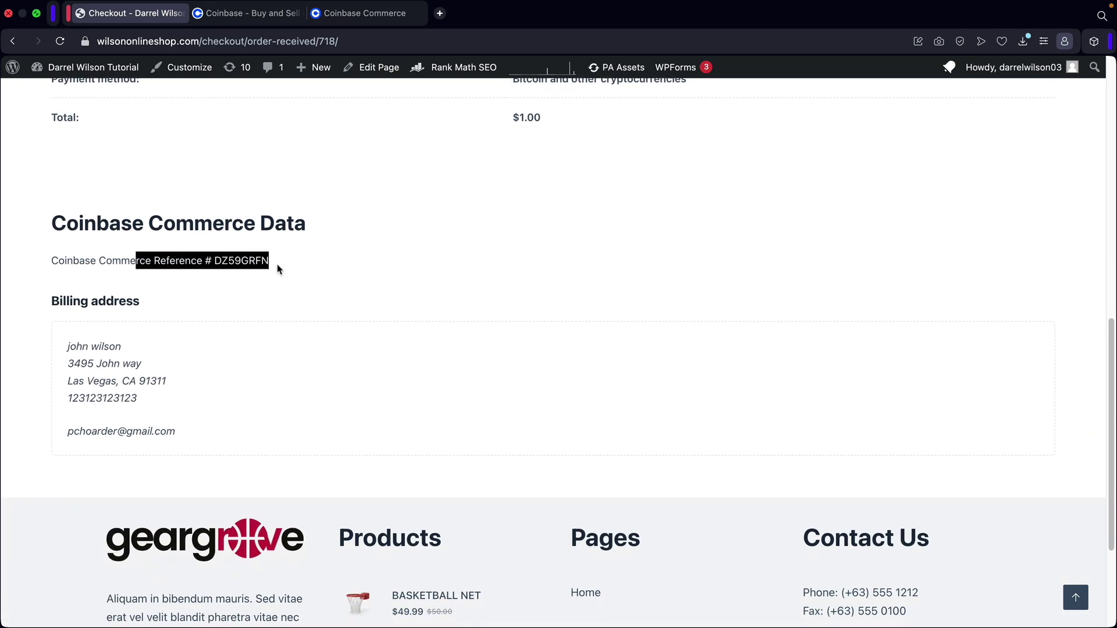
Step: Check the payments list in Coinbase Commerce and view the Coinbase home page
click(368, 13)
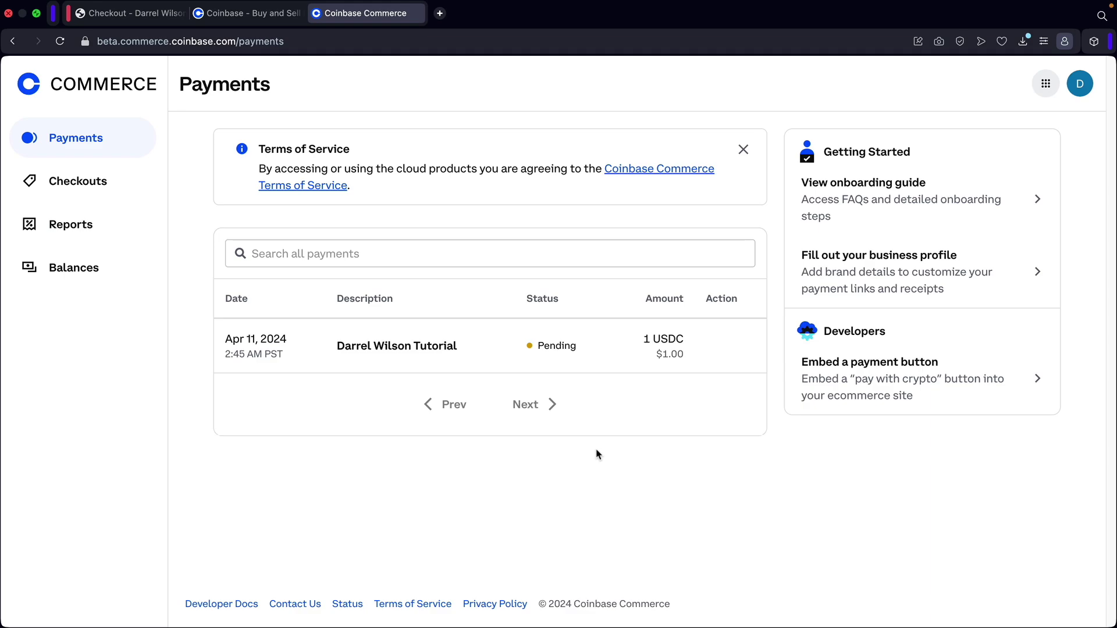
click(249, 13)
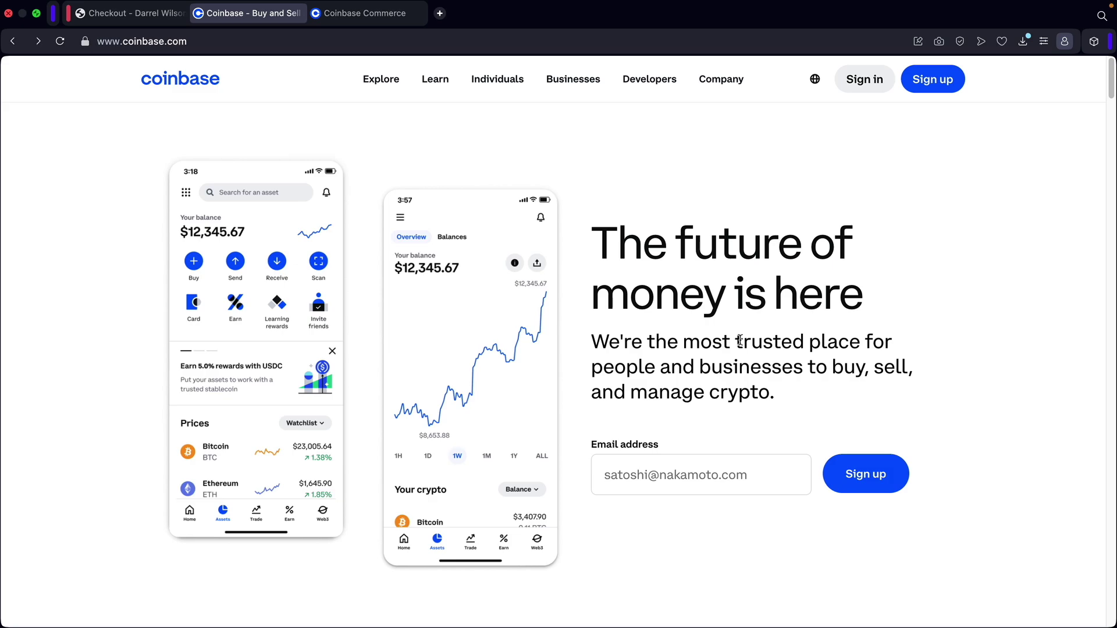
Step: Return to the store's order page and open its WordPress dashboard
click(118, 16)
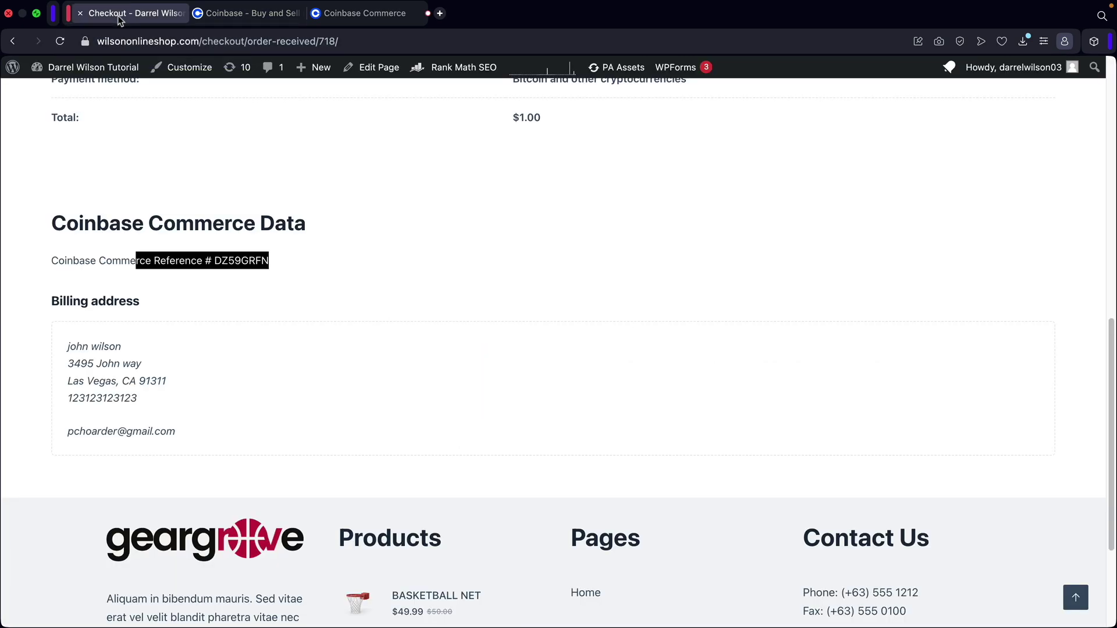
scroll(145, 215, up, 15)
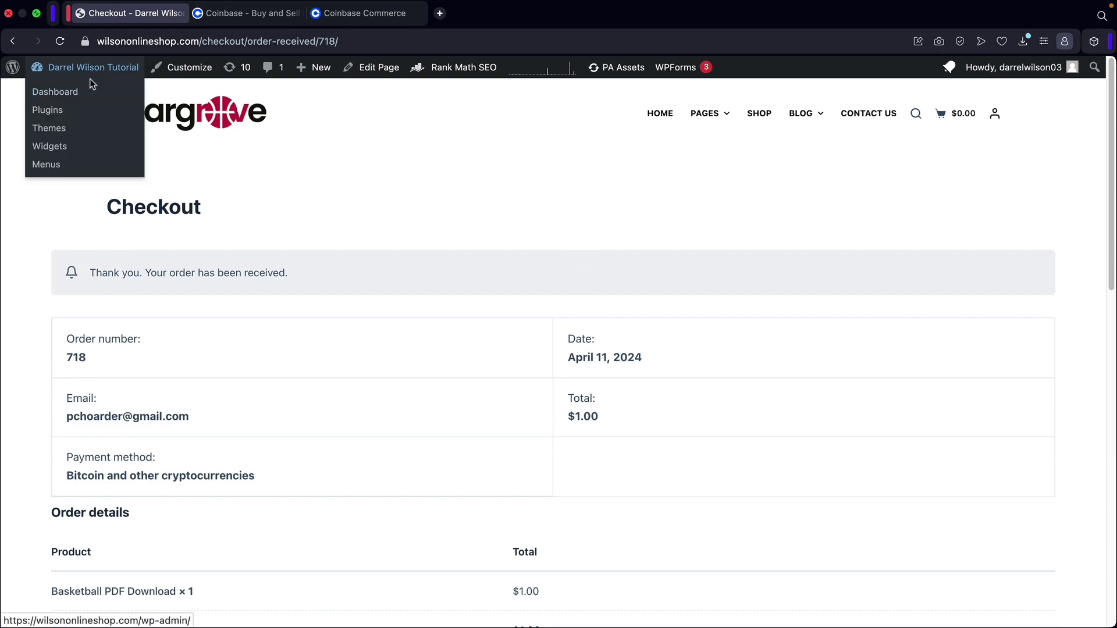
click(86, 94)
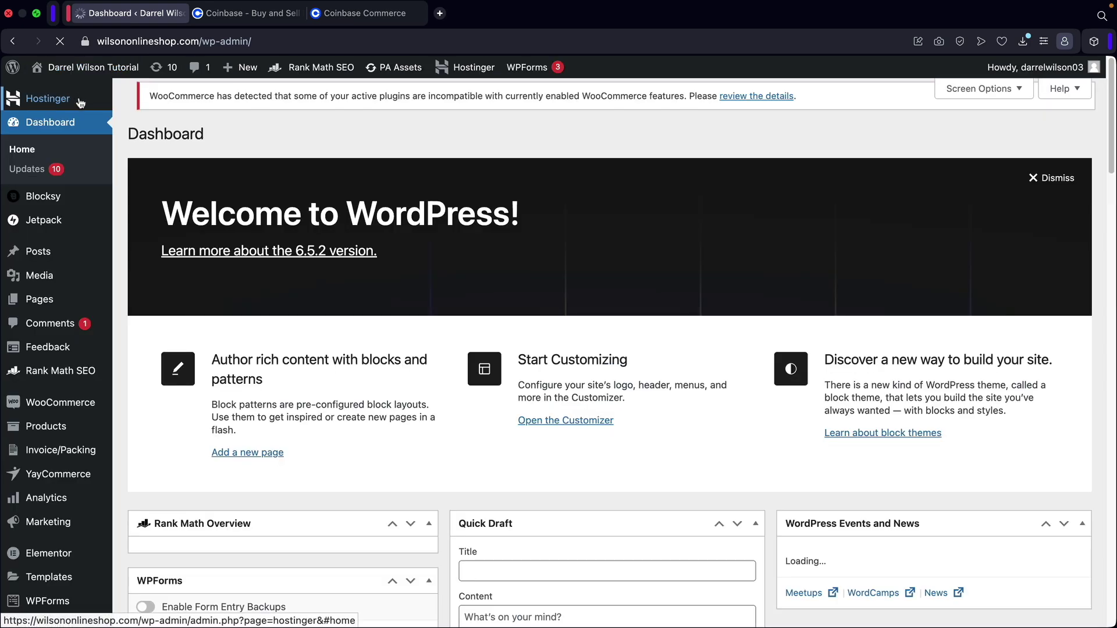
Step: Open the page for adding new plugins and search the plugin directory for woocommerce
scroll(44, 363, down, 3)
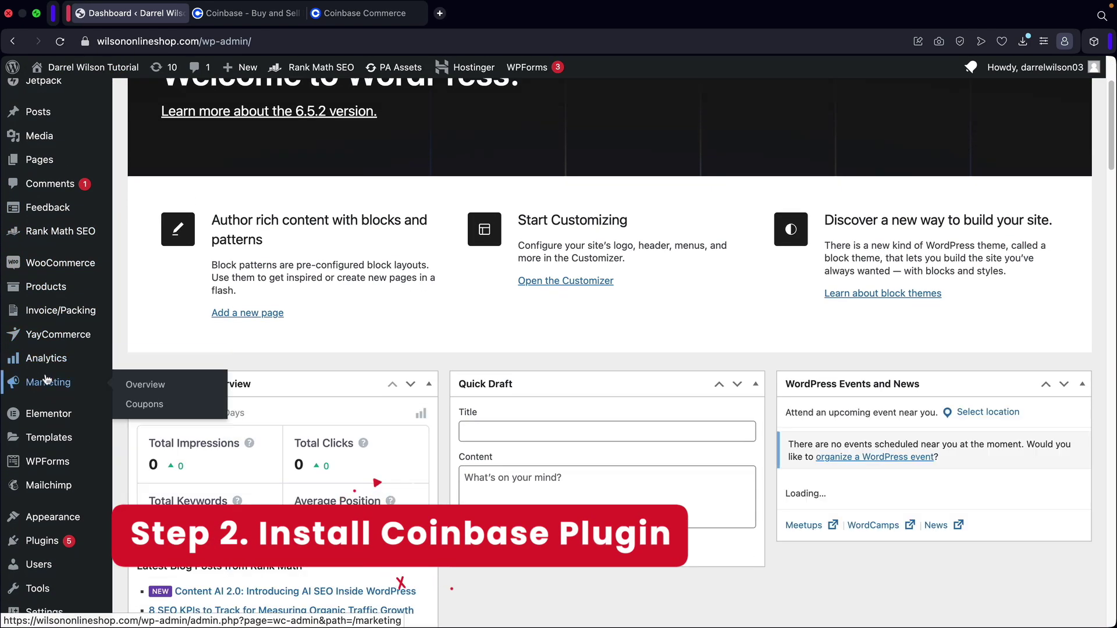
scroll(57, 379, down, 2)
mouse_move(46, 471)
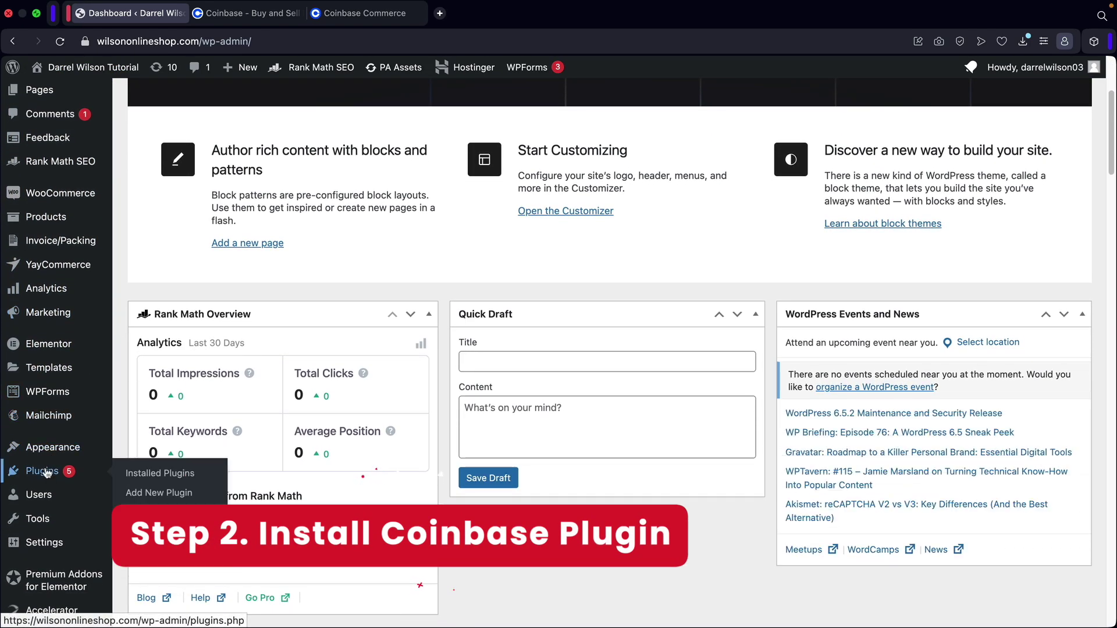
click(136, 494)
click(942, 176)
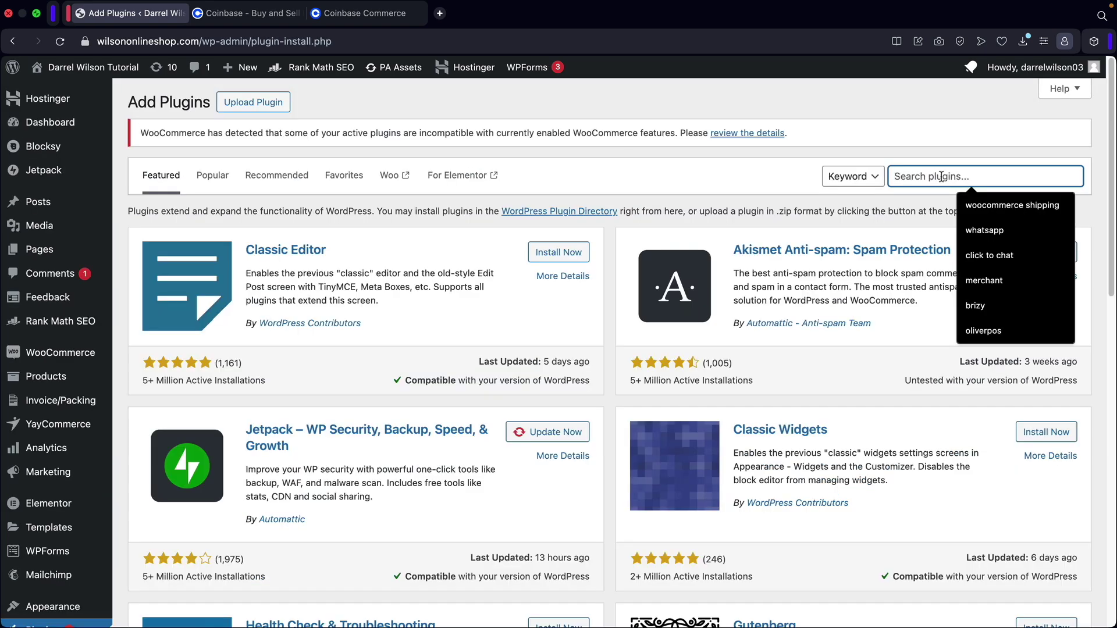
text(woocommerce)
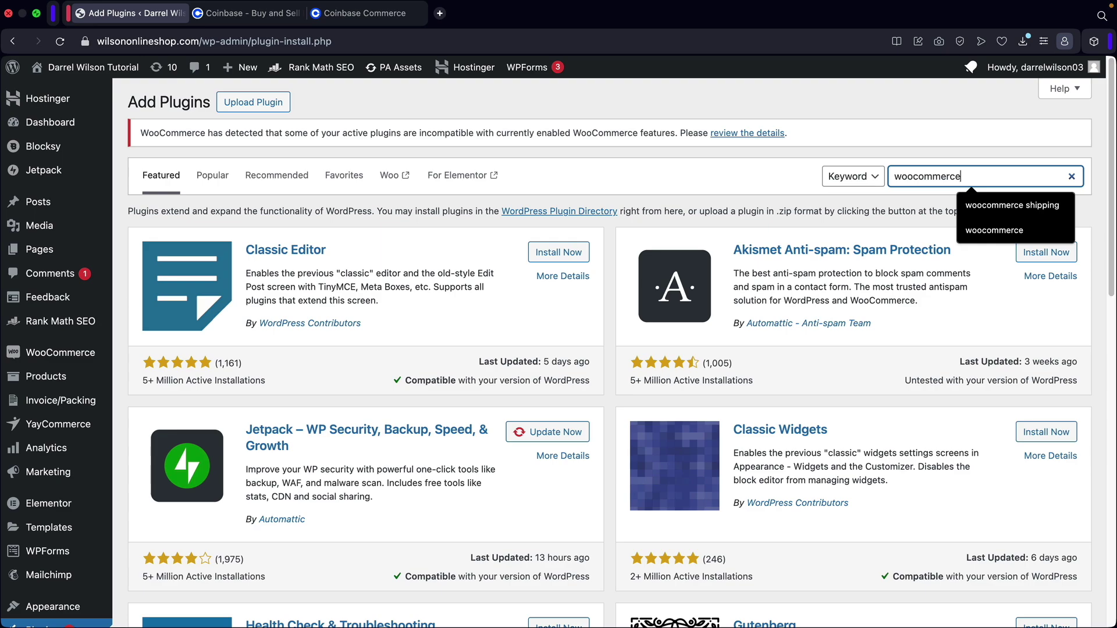
key(Return)
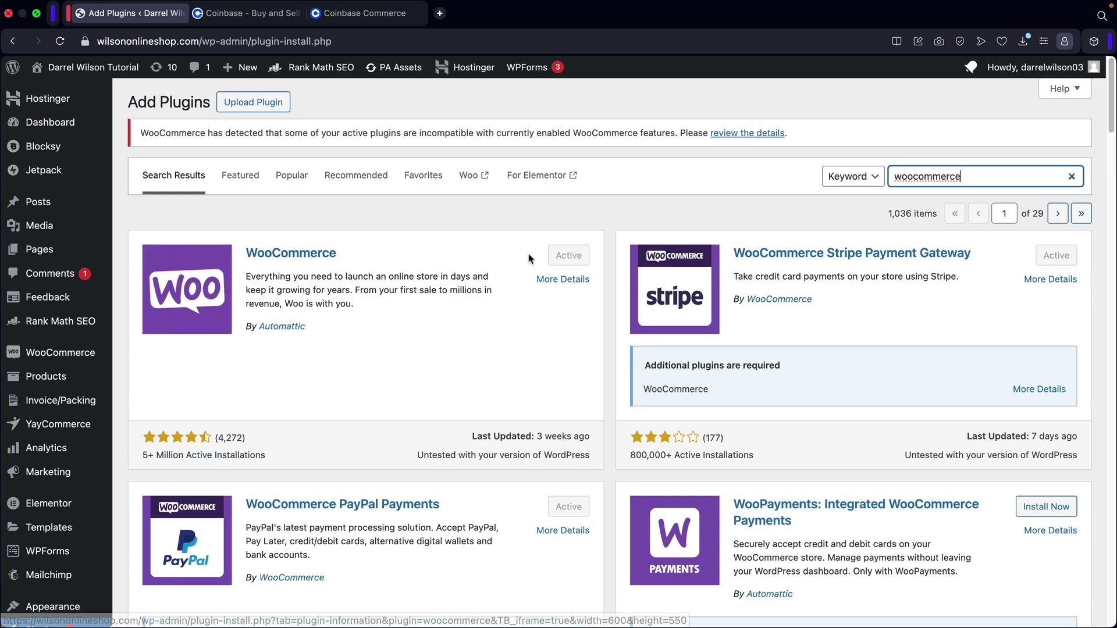
click(573, 259)
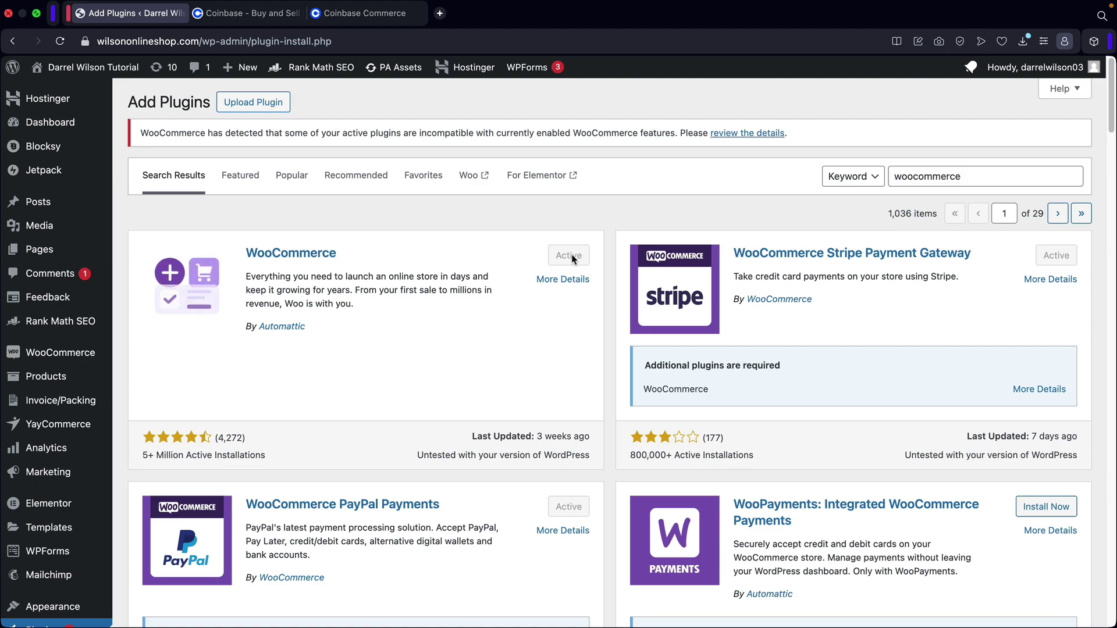
Step: Search the plugin directory for coinbase and view the details of Coinbase Commerce Payment Gateway for WooCommerce
double_click(947, 178)
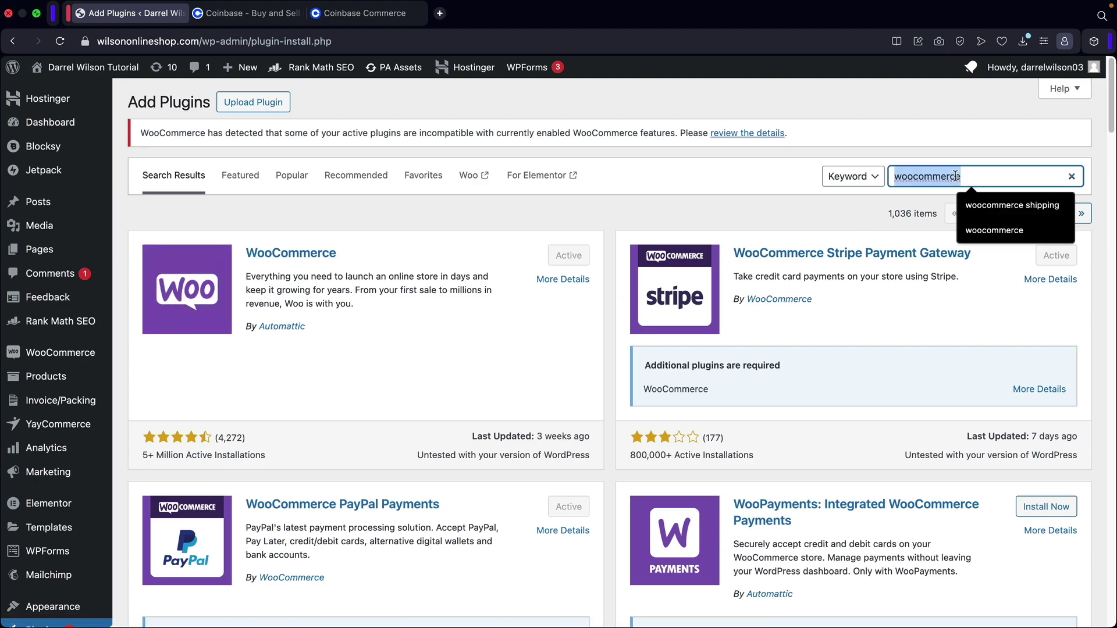
text(coinbase)
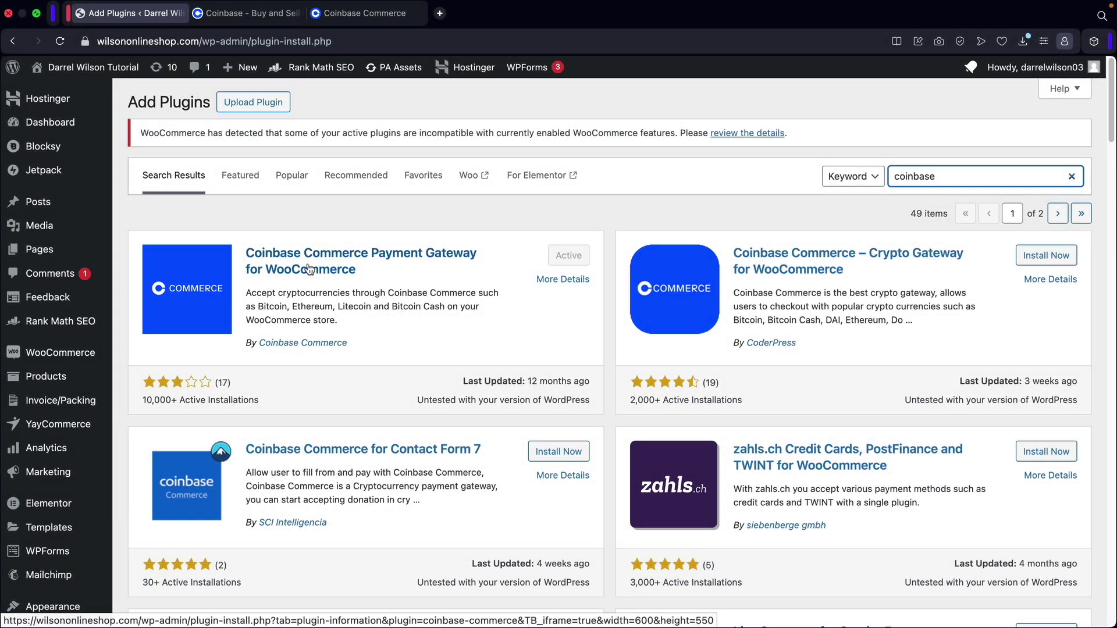
click(305, 259)
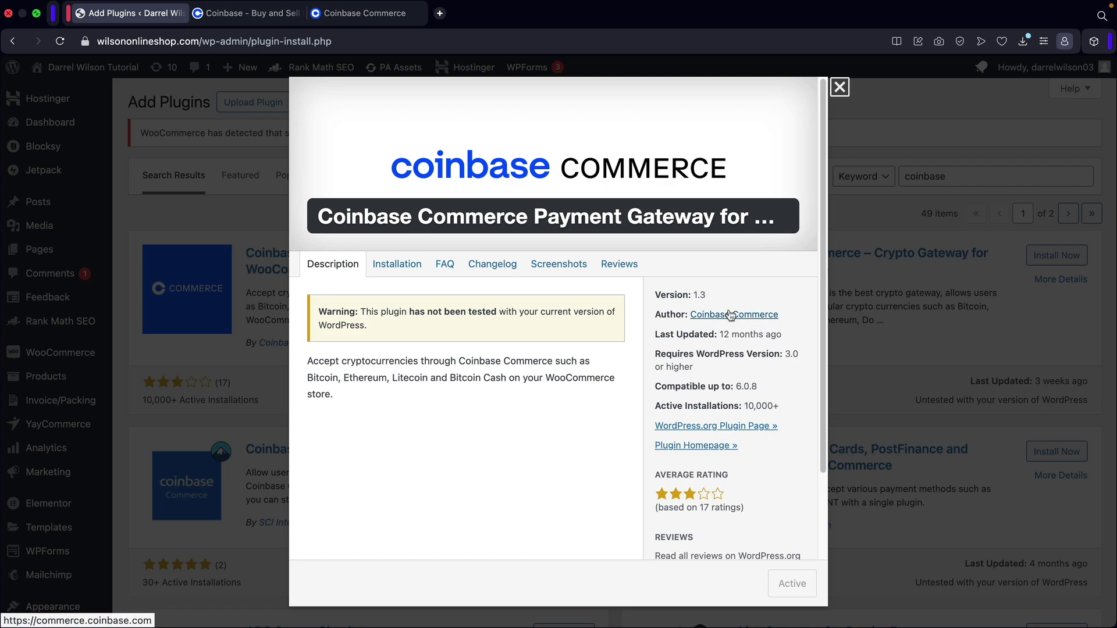
click(839, 89)
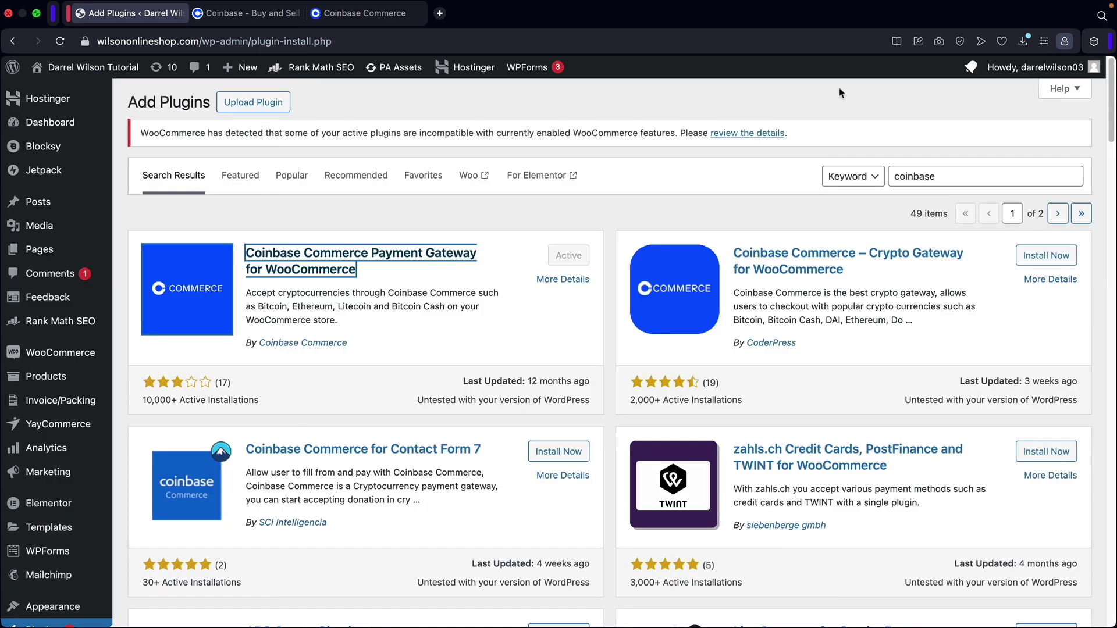
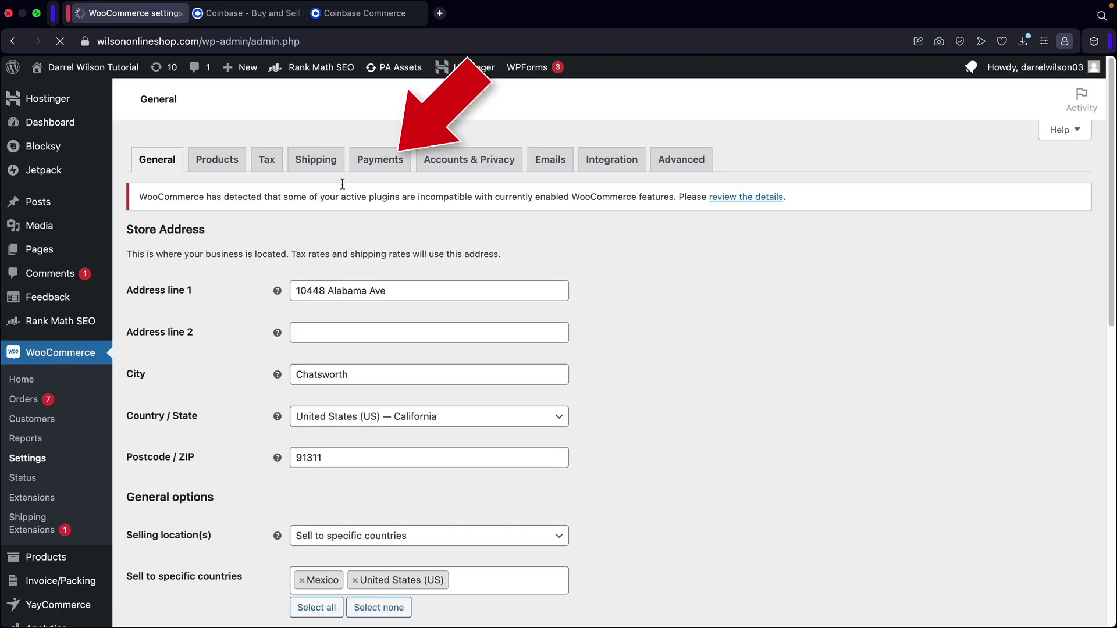
Step: Enable the Coinbase payment method in WooCommerce's payment settings and open its setup page
click(373, 166)
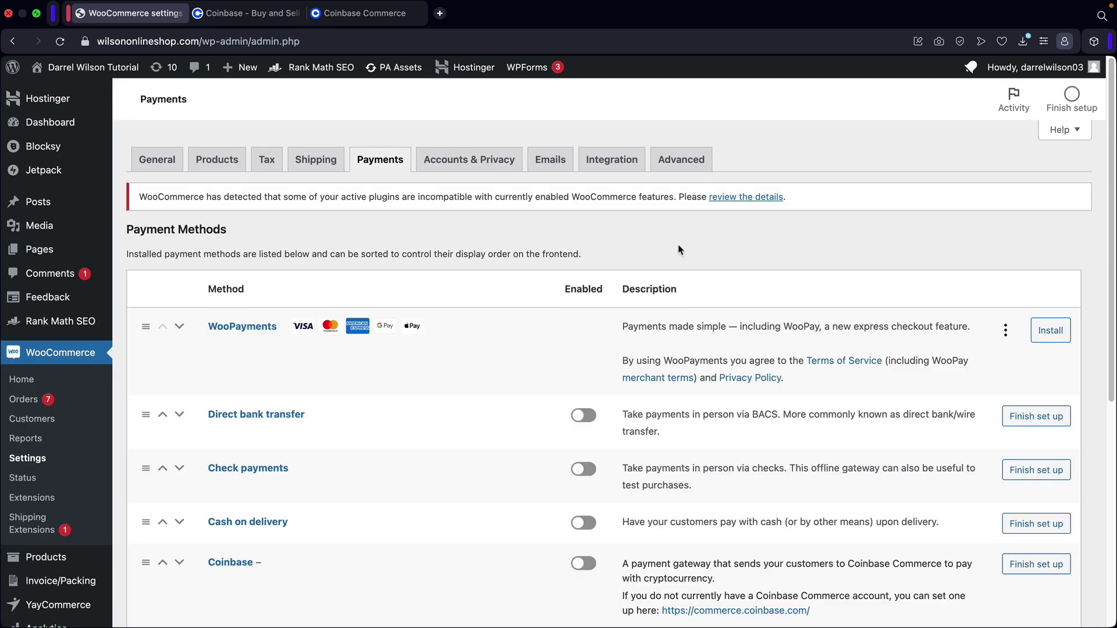
scroll(609, 230, down, 4)
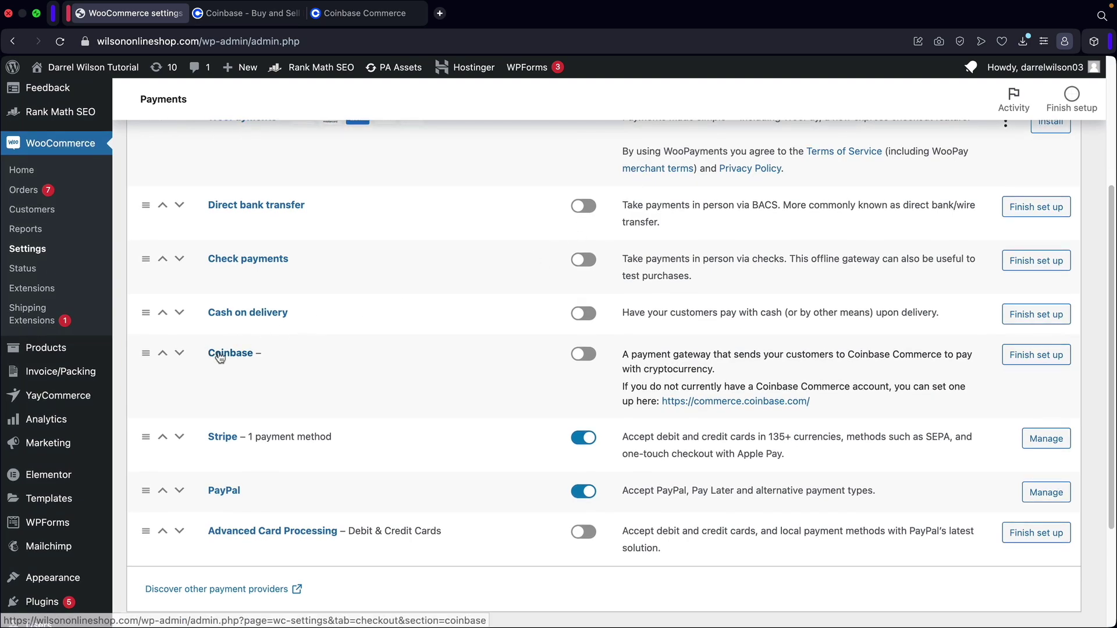
click(589, 355)
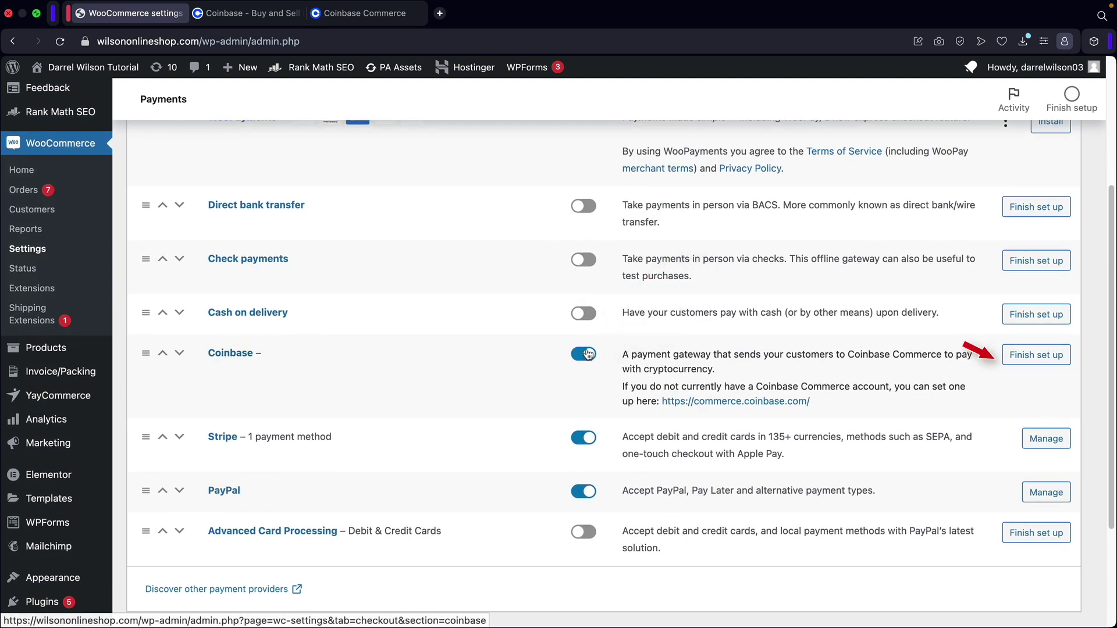
click(1032, 362)
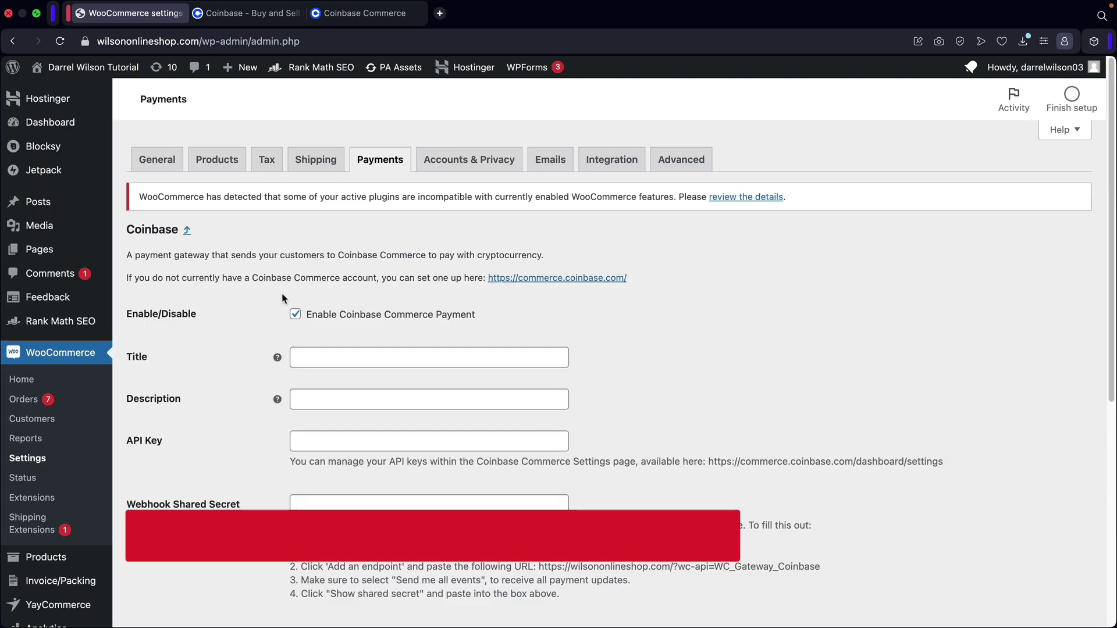
drag(250, 279, 375, 280)
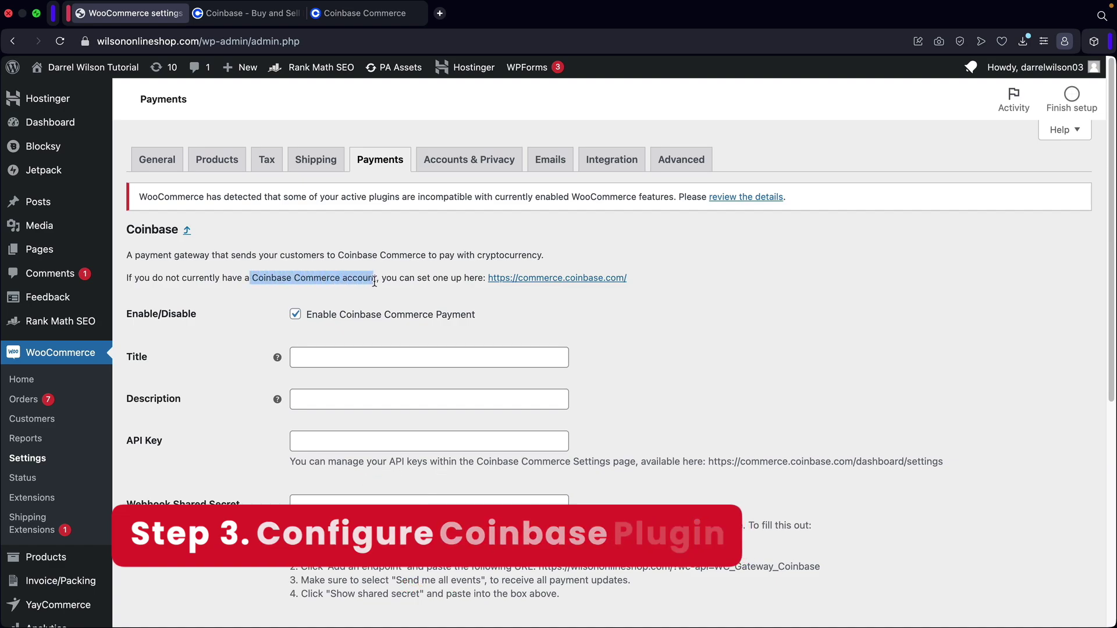
click(347, 256)
drag(343, 256, 420, 256)
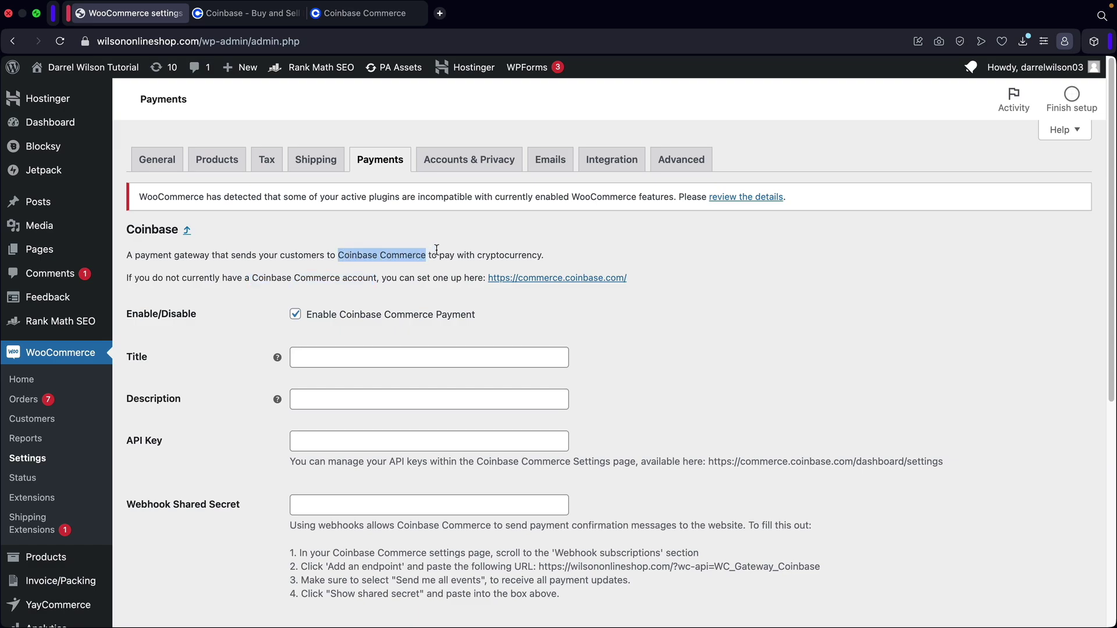
click(465, 256)
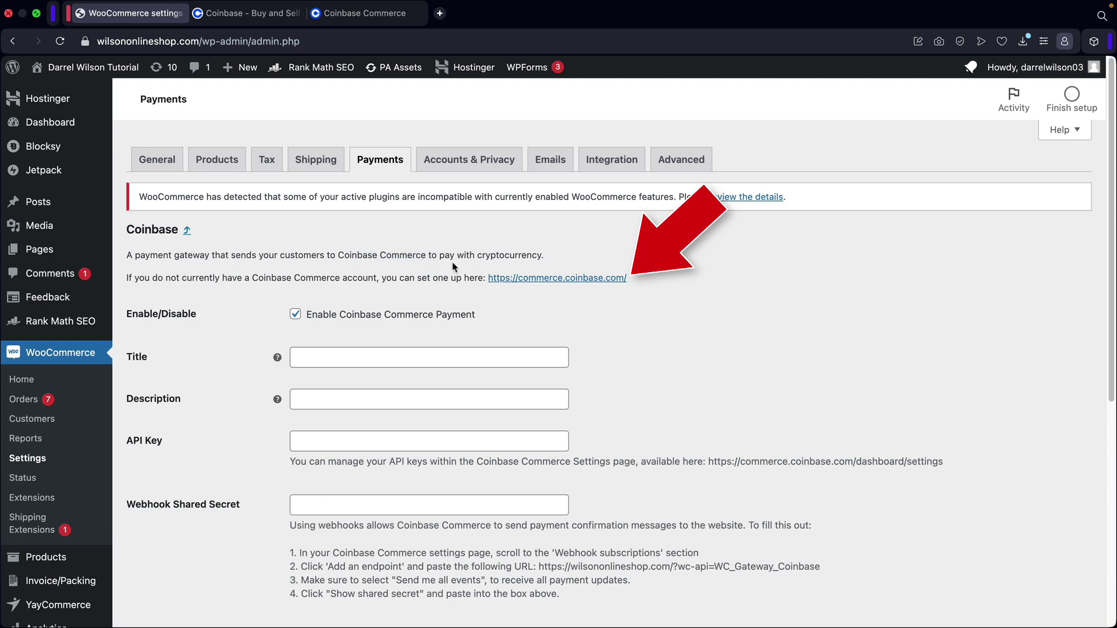
Step: Open the Coinbase Commerce site from the gateway's setup page and sign in with the account's e-mail
click(538, 280)
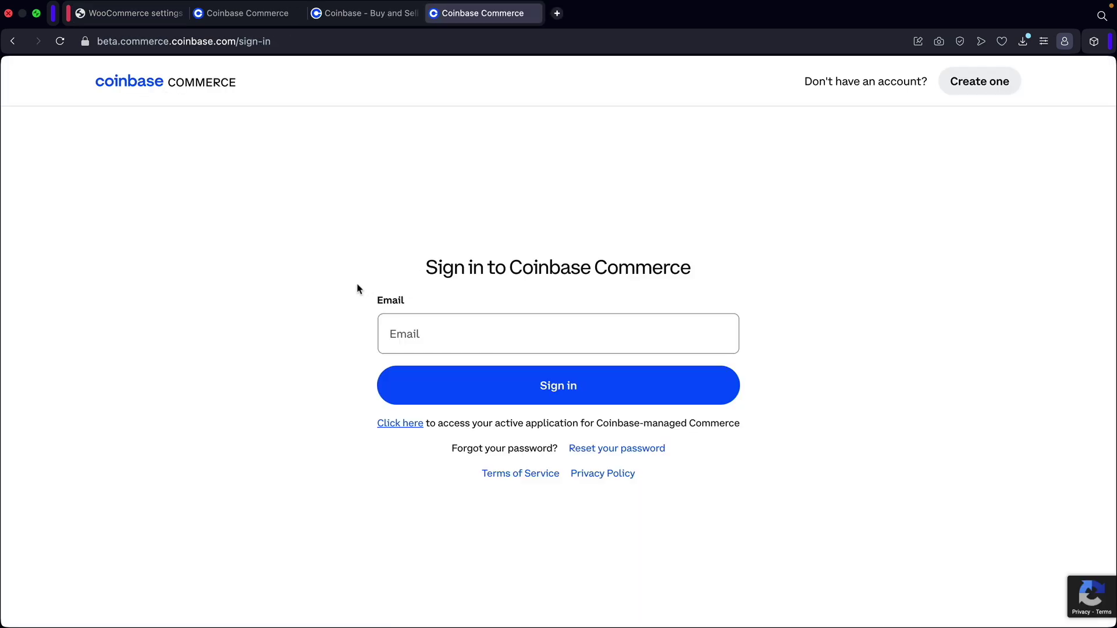
click(473, 335)
click(490, 377)
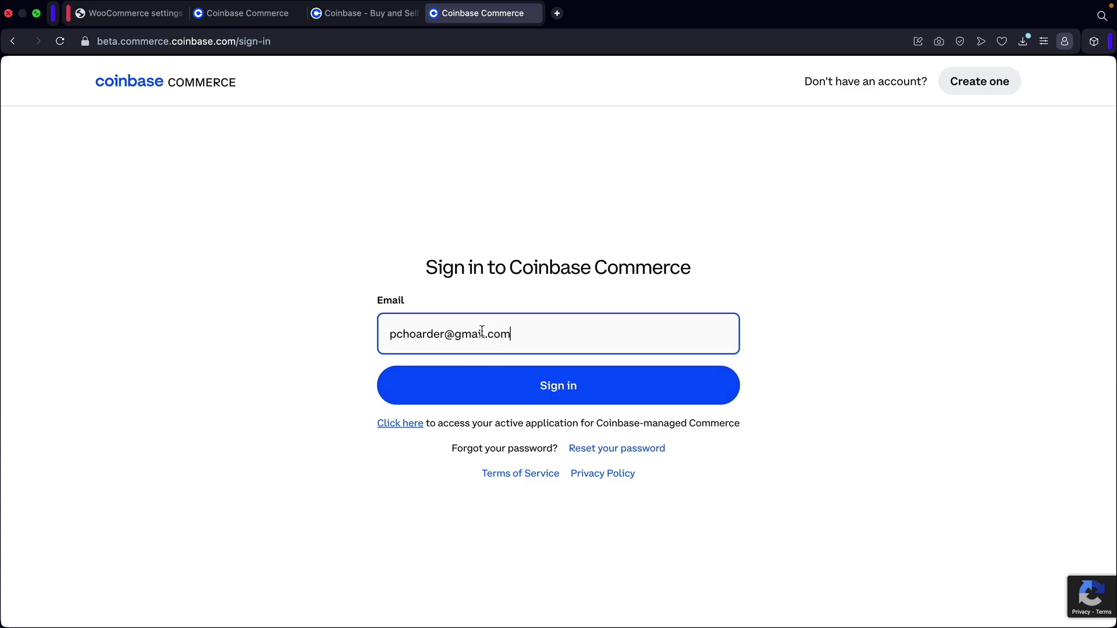
click(581, 391)
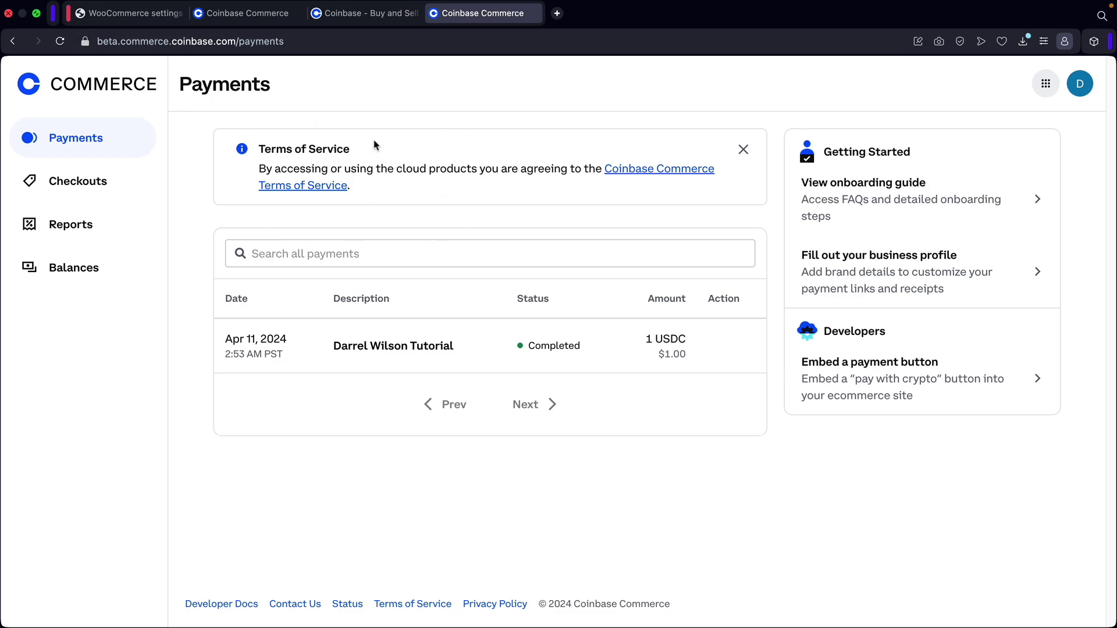
Step: Return to the Coinbase gateway settings in WooCommerce and set the title to Pay With Crypto and the description to Proceed To Coinbase
click(135, 14)
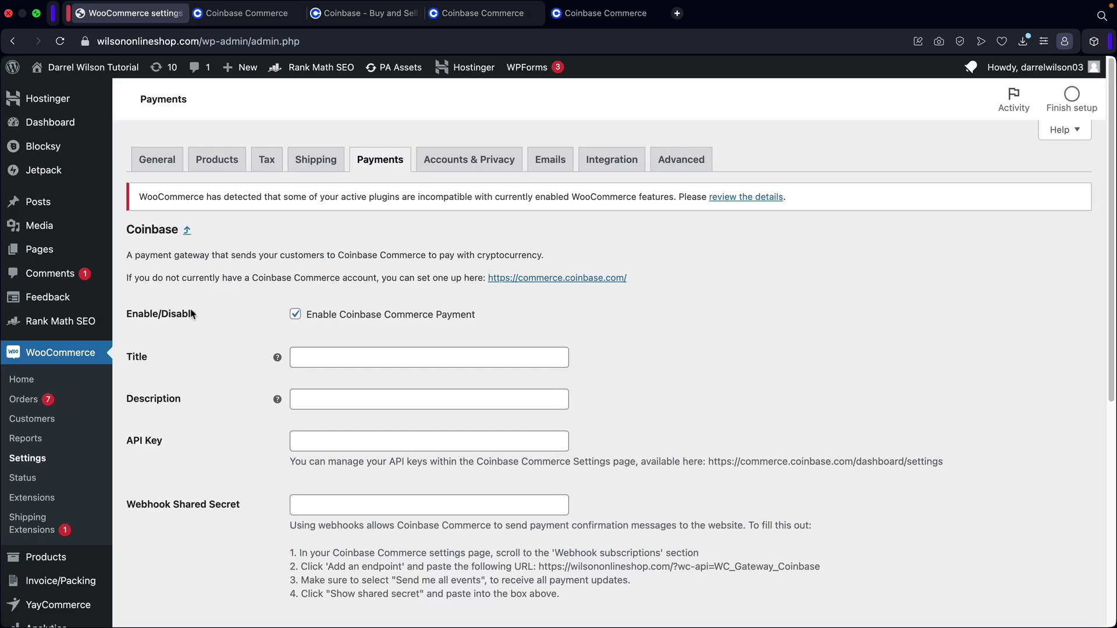
scroll(186, 309, down, 5)
click(323, 218)
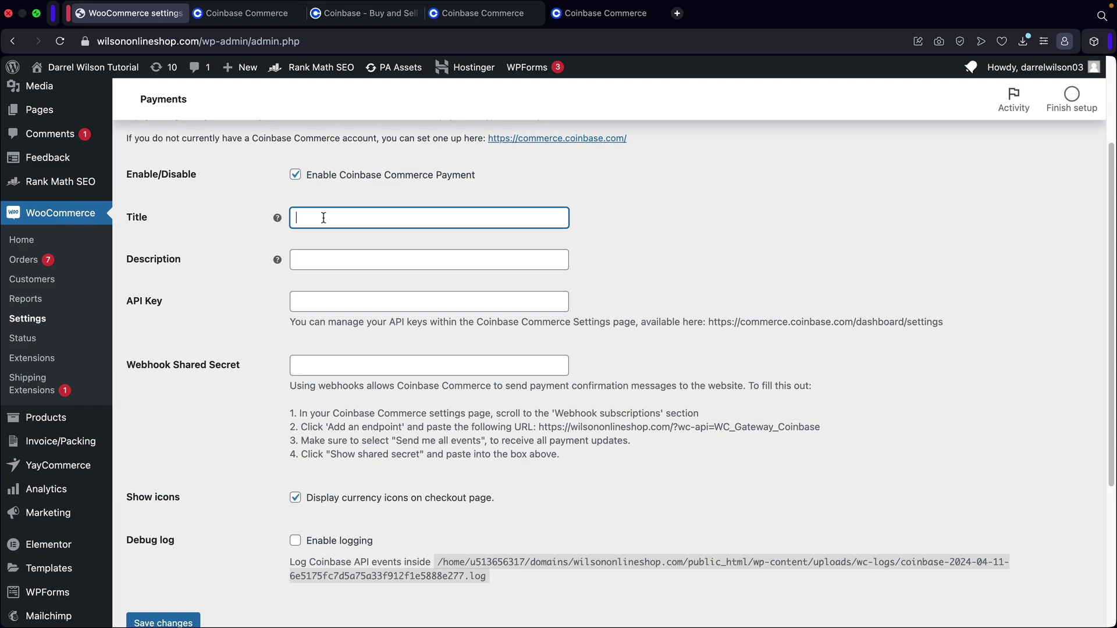
text(Pr)
key(Tab)
key(Tab)
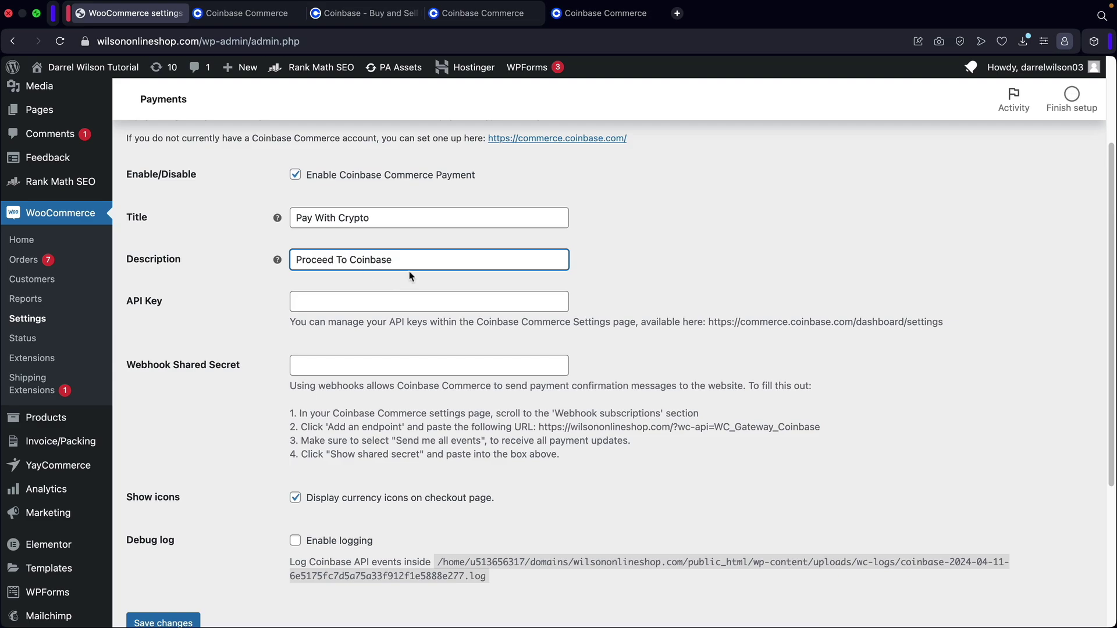
click(243, 297)
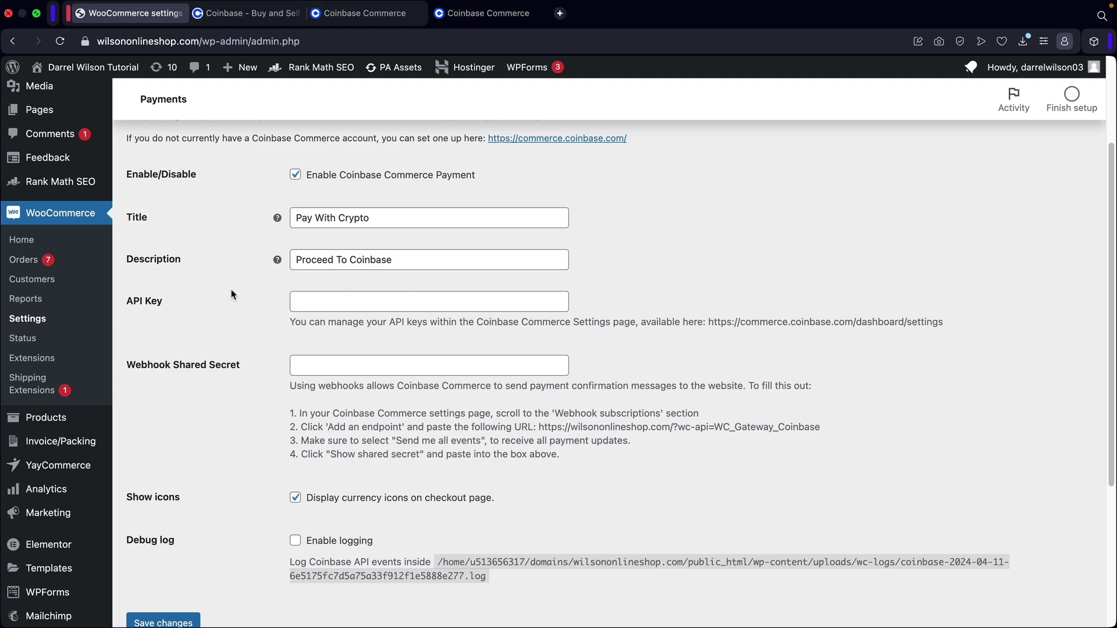
Step: Switch to Coinbase Commerce and create a new API key in the account's security settings
drag(178, 305, 127, 301)
drag(127, 367, 240, 366)
click(233, 317)
click(354, 13)
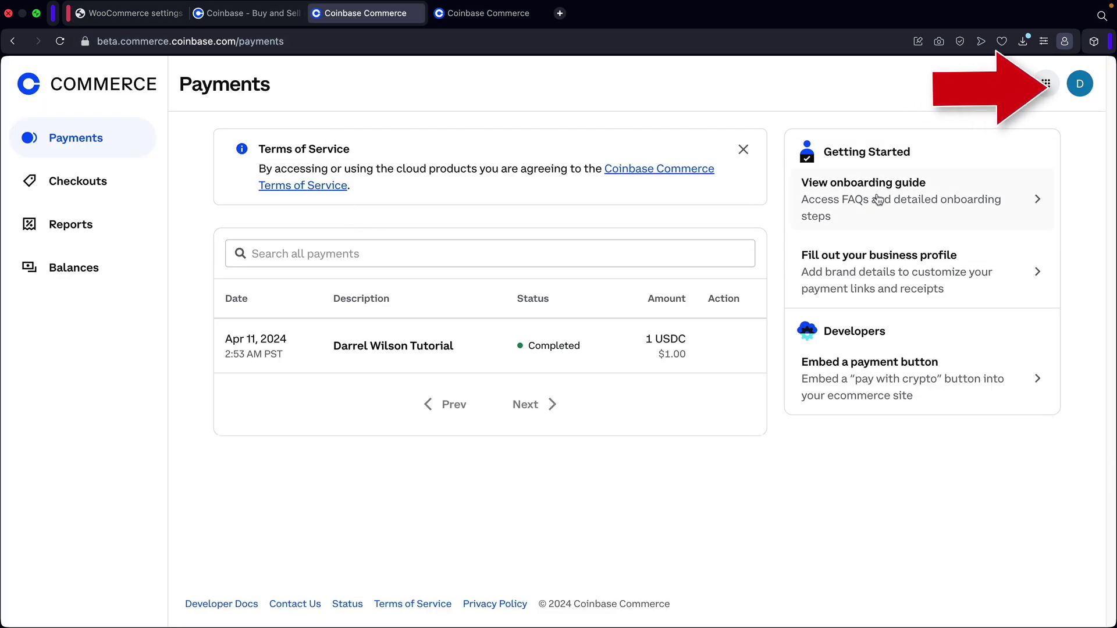
click(1080, 87)
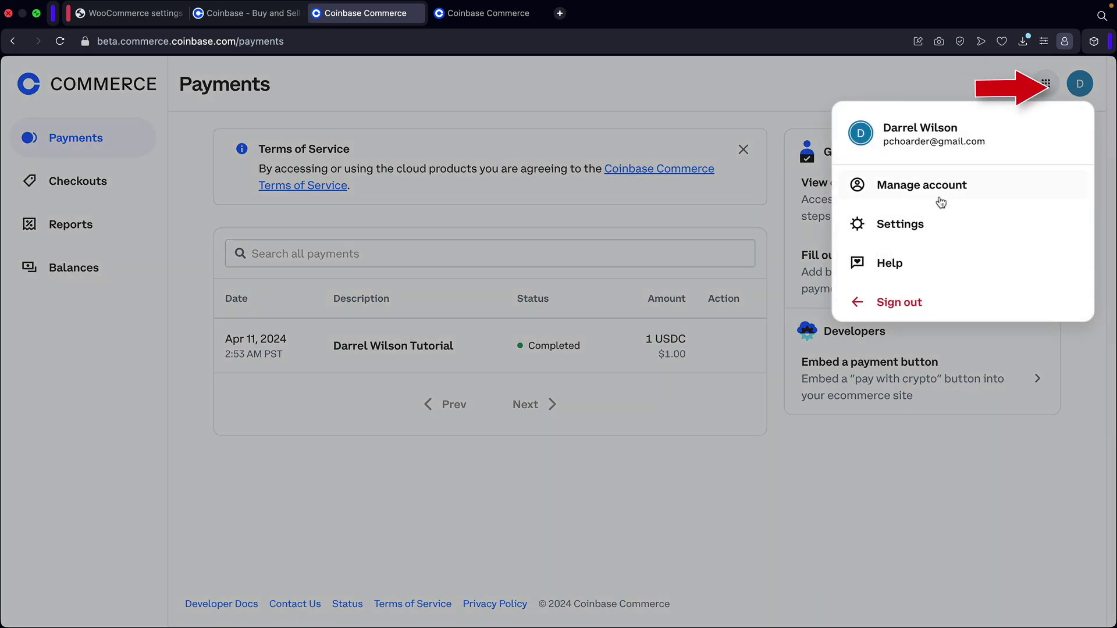
click(911, 228)
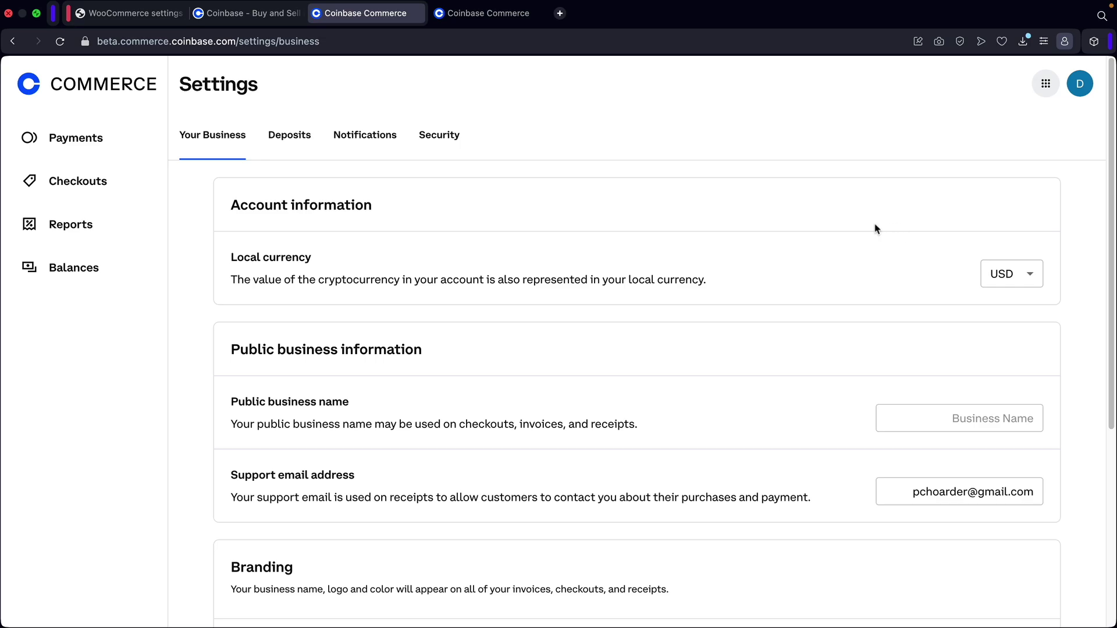
click(444, 140)
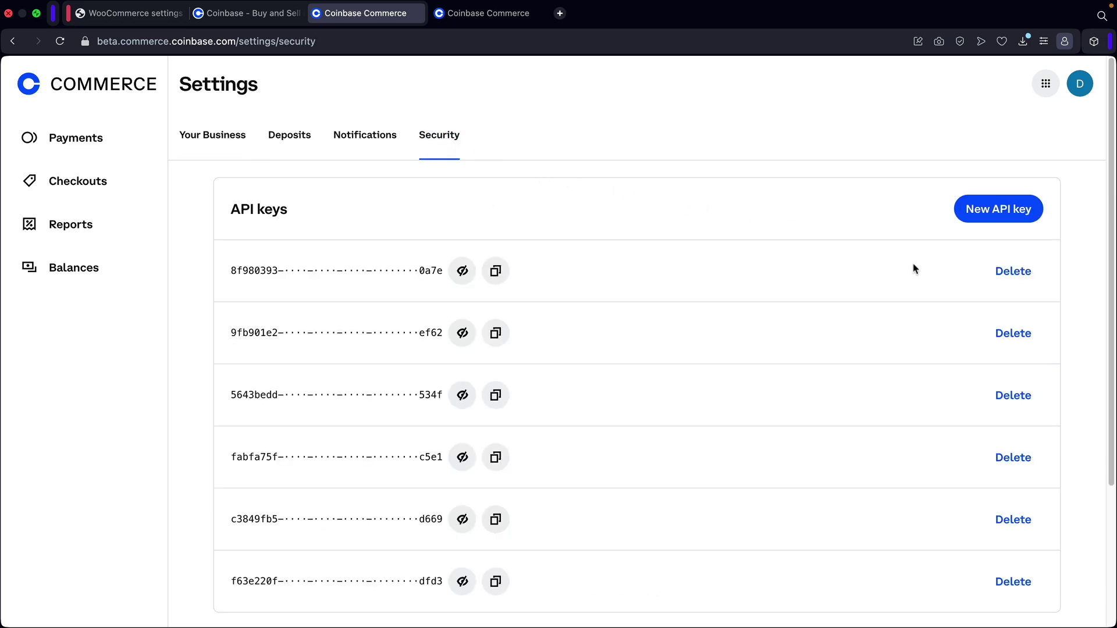
click(989, 214)
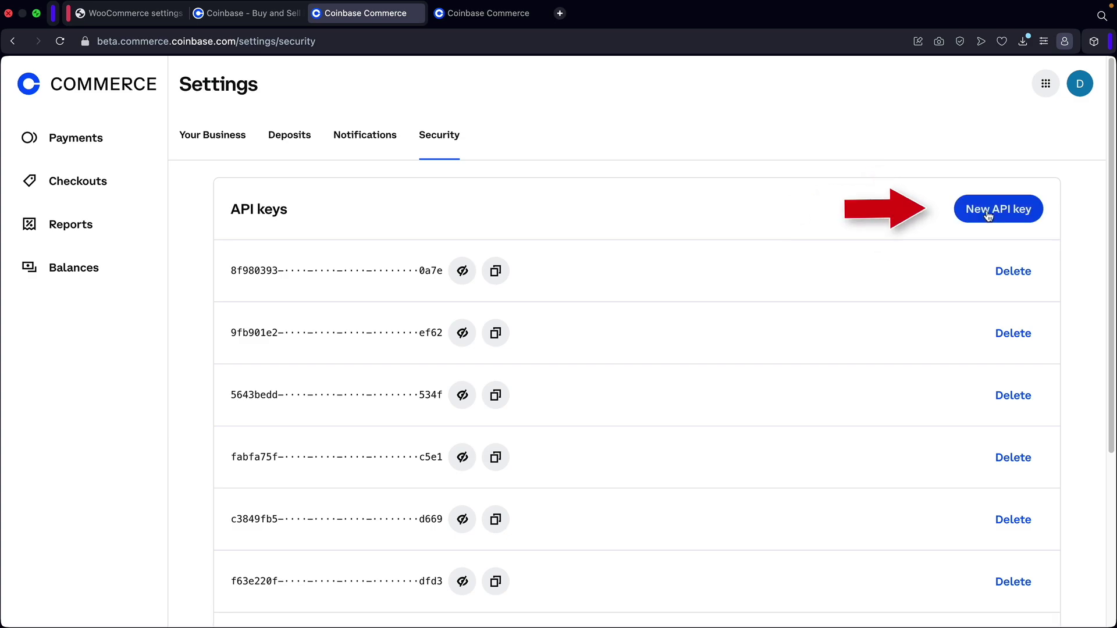
Step: Reveal the newest API key at the end of the list and copy it in full
scroll(828, 229, down, 4)
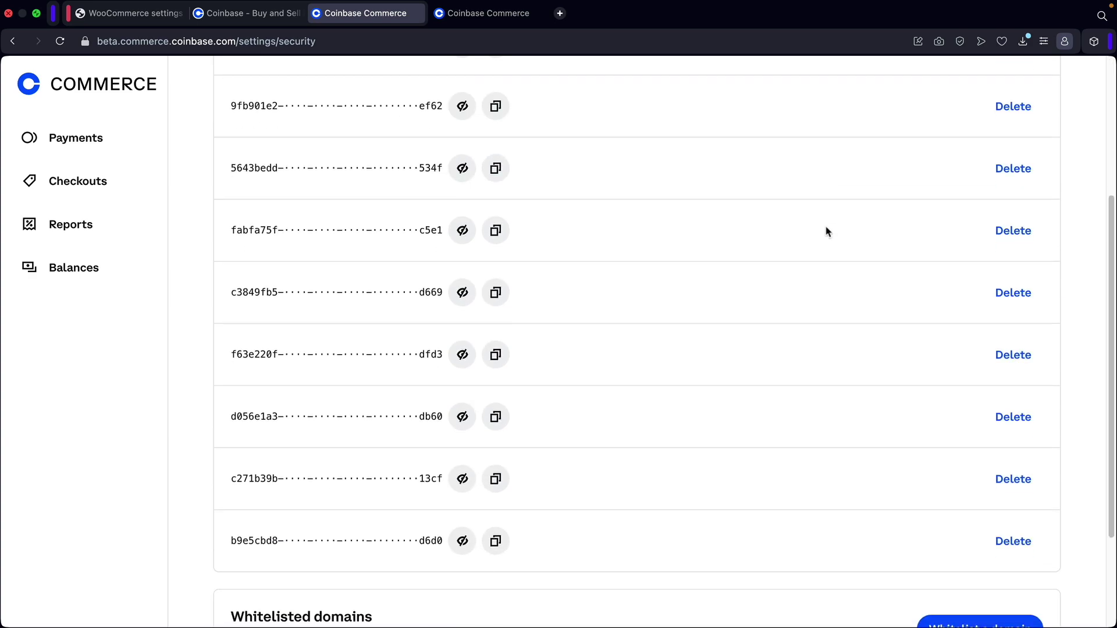
scroll(561, 278, down, 3)
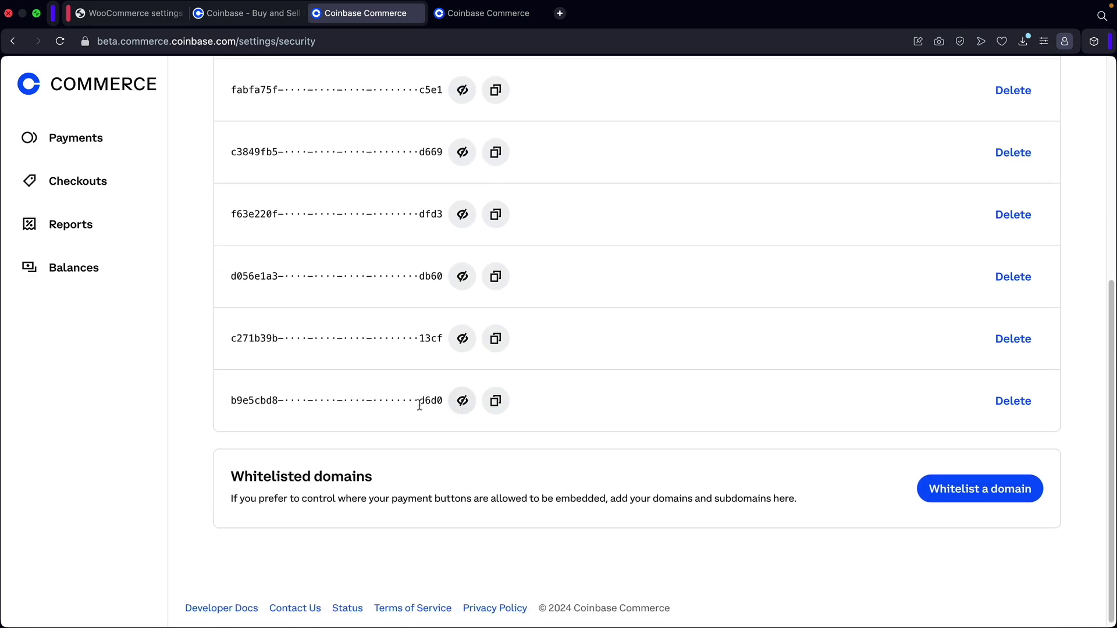
drag(249, 403, 440, 400)
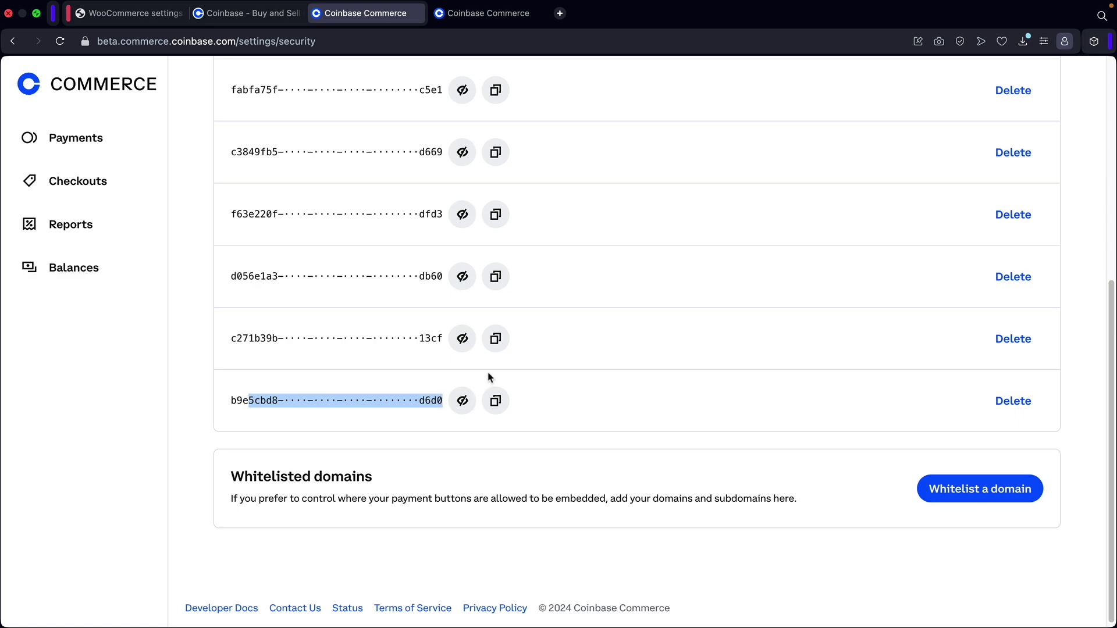
click(384, 397)
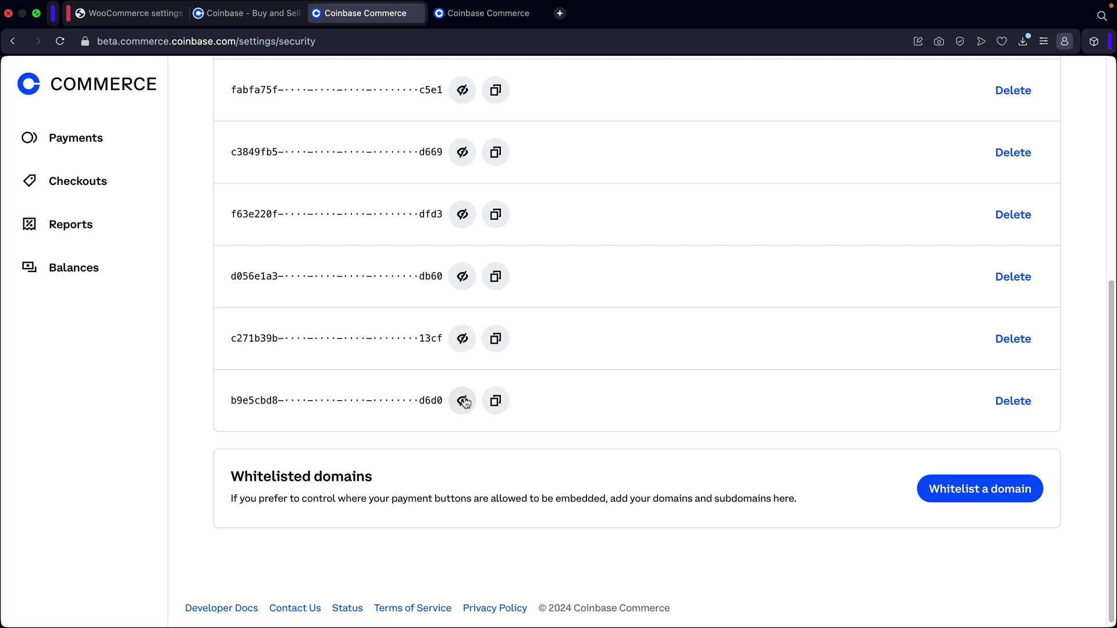
click(466, 403)
drag(445, 401, 231, 401)
right_click(399, 402)
click(418, 471)
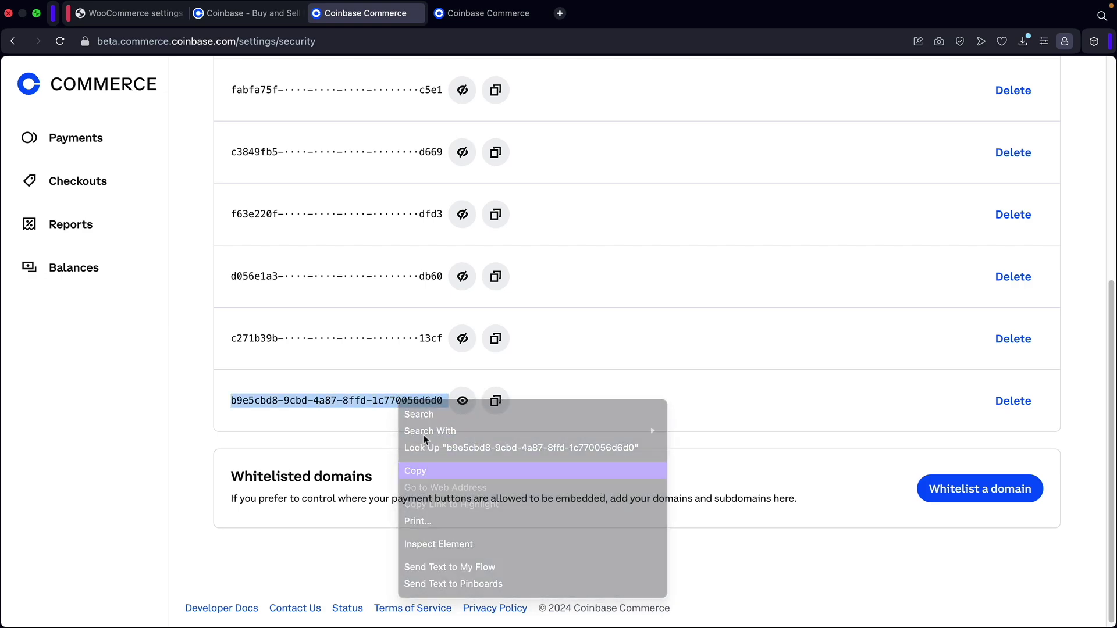
Step: Return to the Coinbase gateway settings in WooCommerce and paste the copied key into the API Key field
click(146, 15)
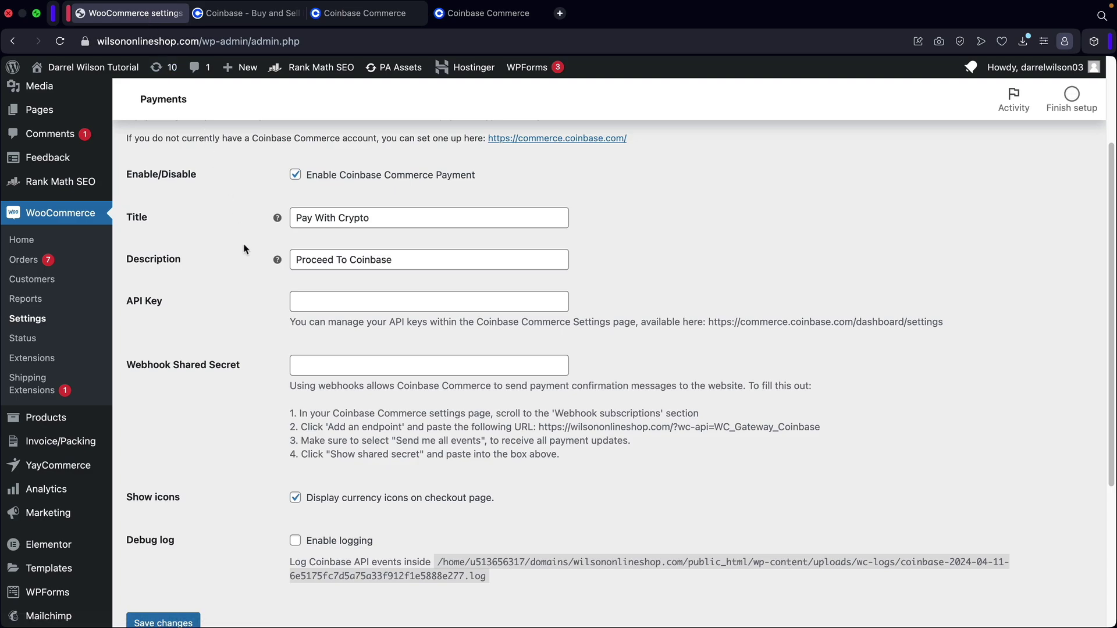
right_click(307, 305)
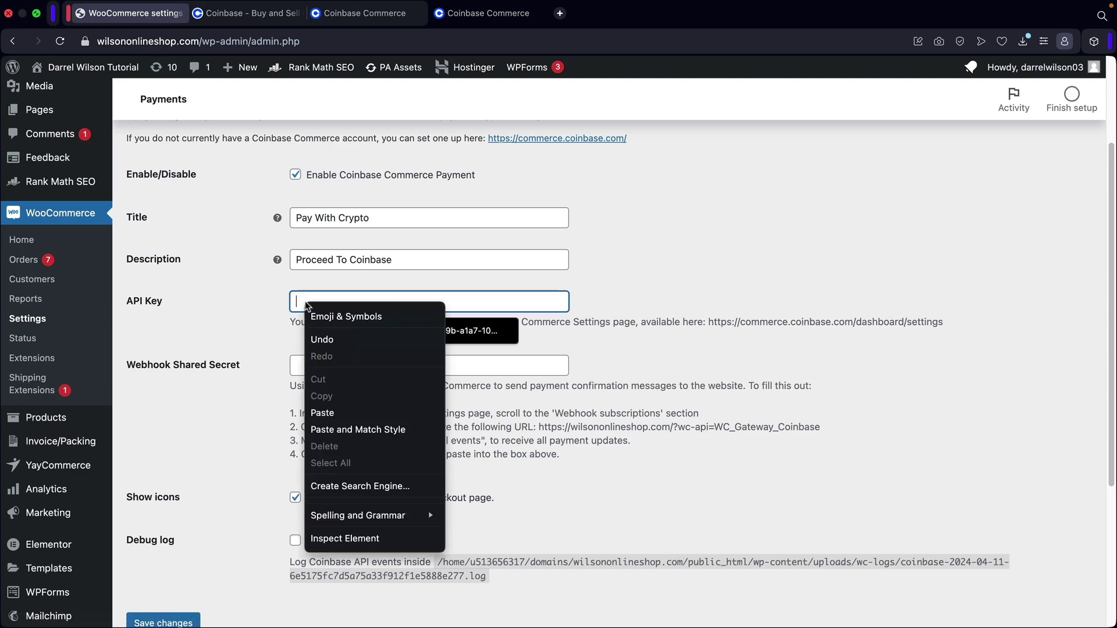
click(328, 413)
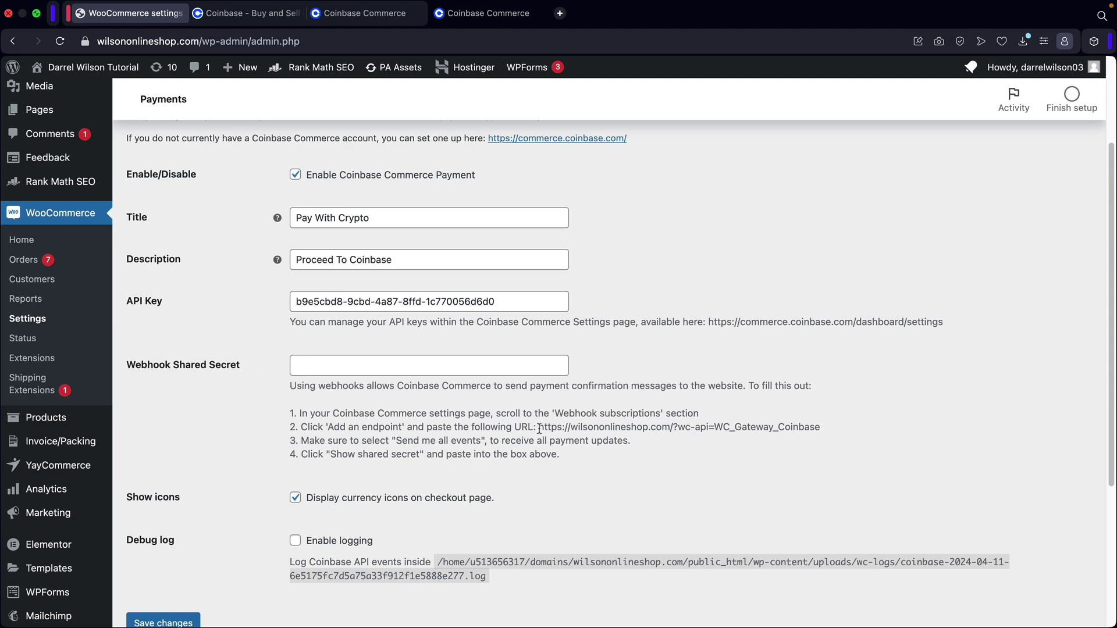
Step: Copy the full WC_Gateway_Coinbase webhook URL from the Webhook Shared Secret instructions
drag(541, 429, 839, 429)
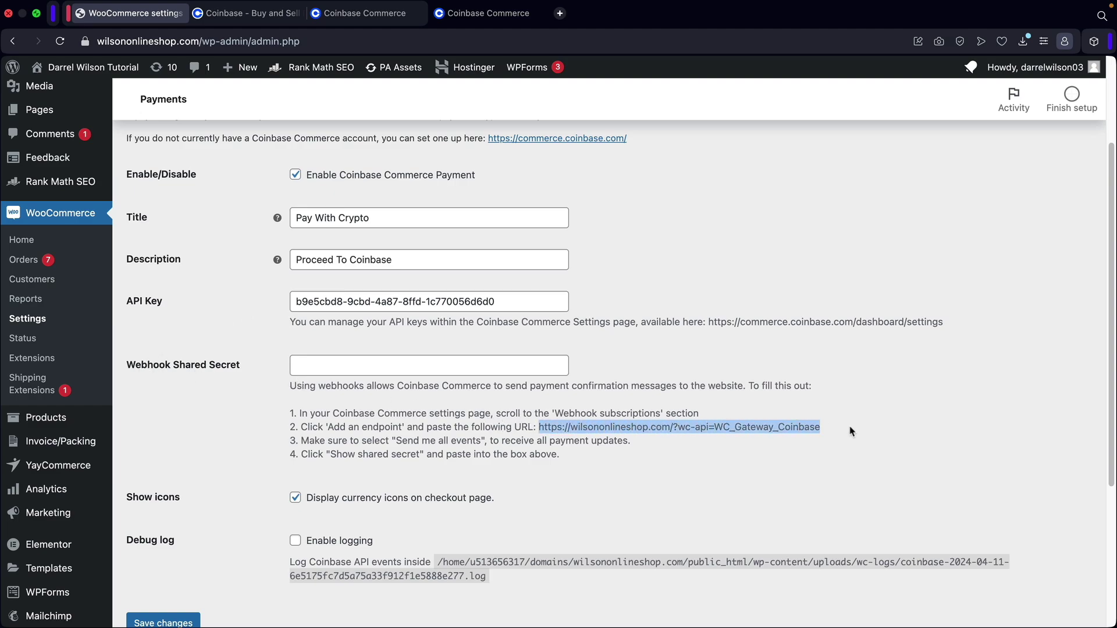
right_click(689, 426)
click(749, 301)
click(361, 13)
scroll(580, 455, up, 10)
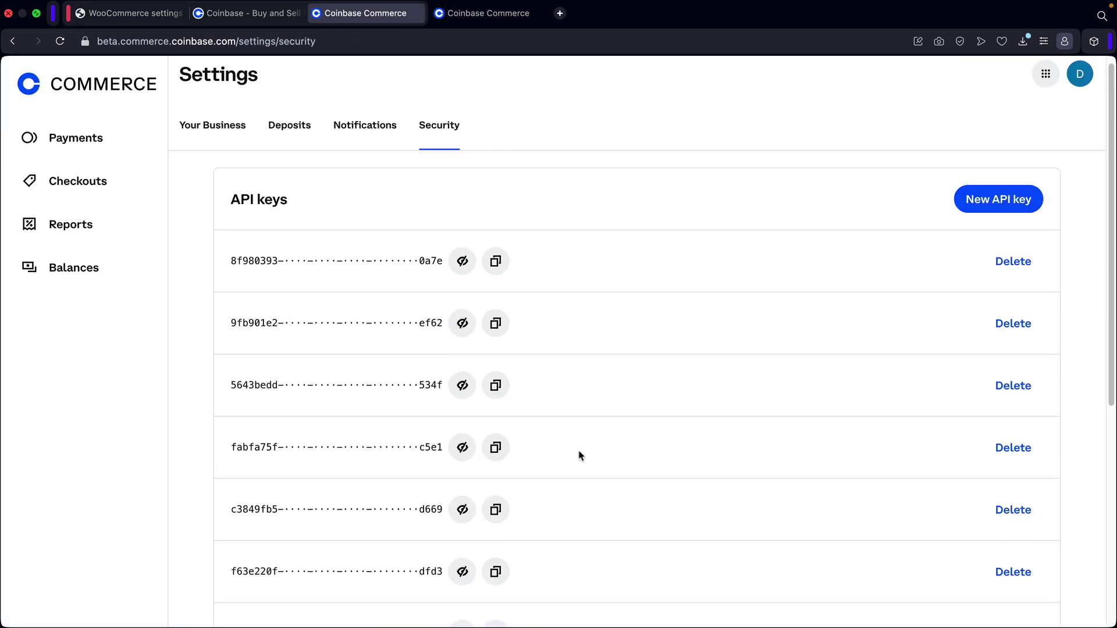
click(370, 135)
scroll(417, 164, down, 5)
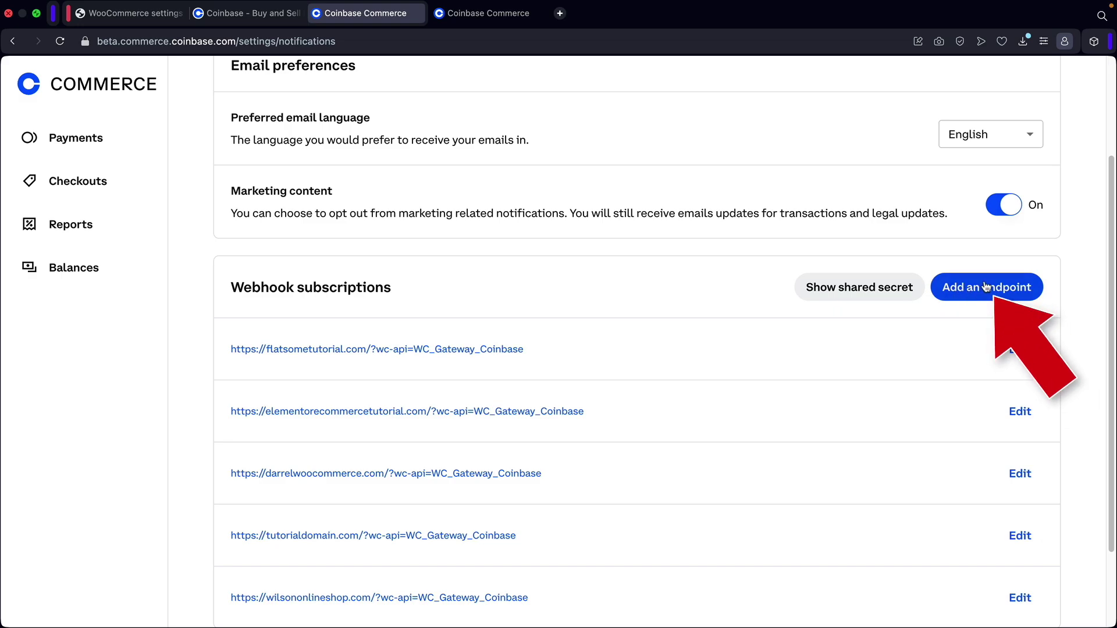
click(987, 287)
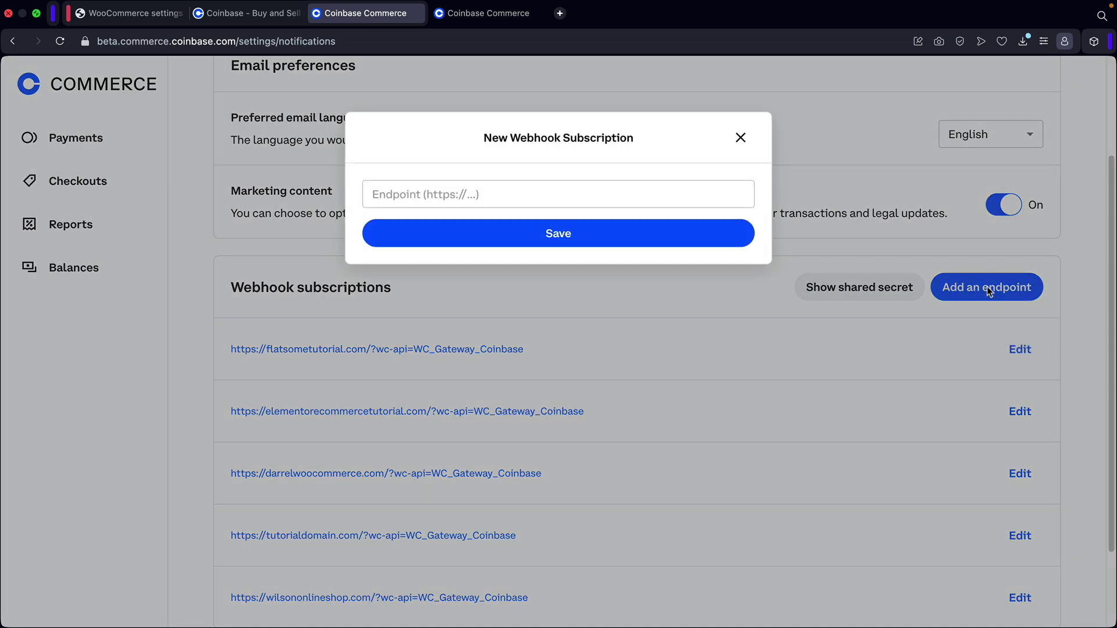
click(394, 197)
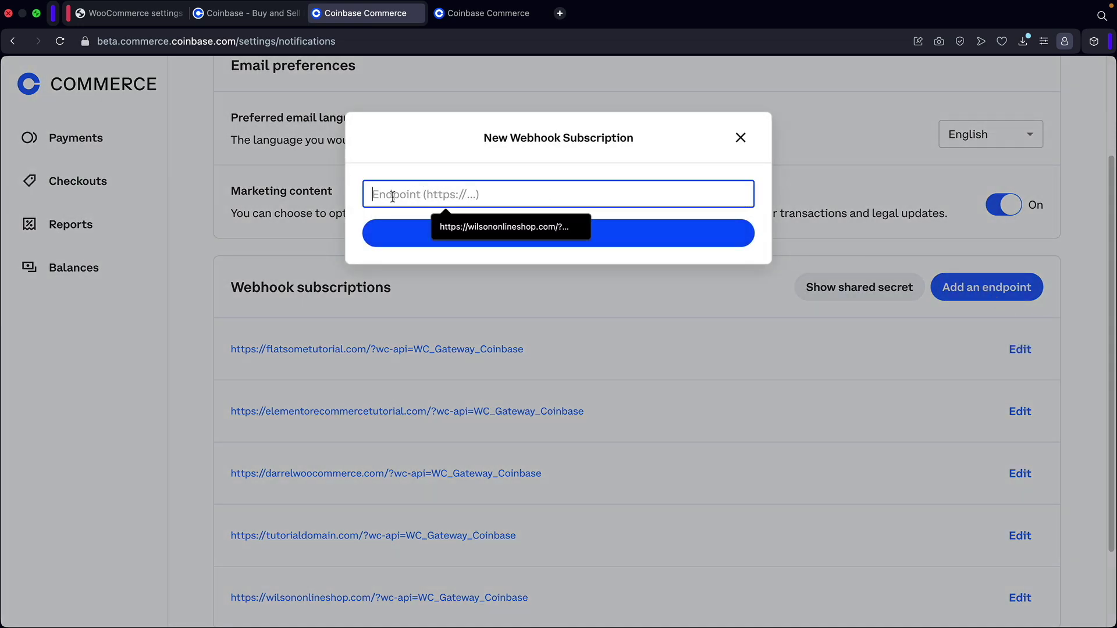
right_click(393, 197)
click(425, 307)
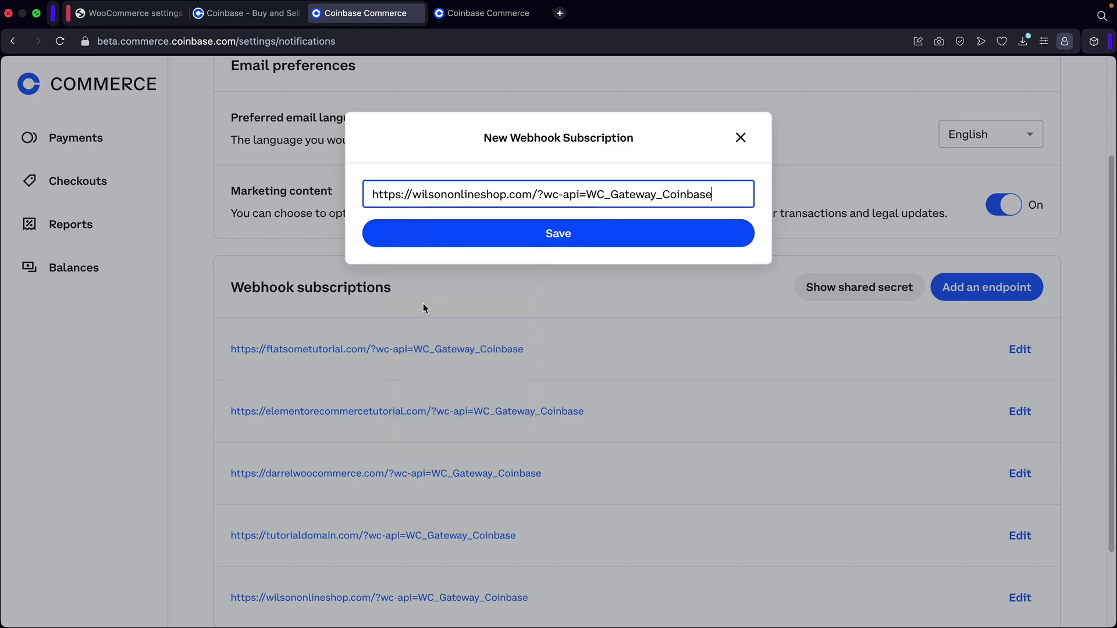
click(551, 234)
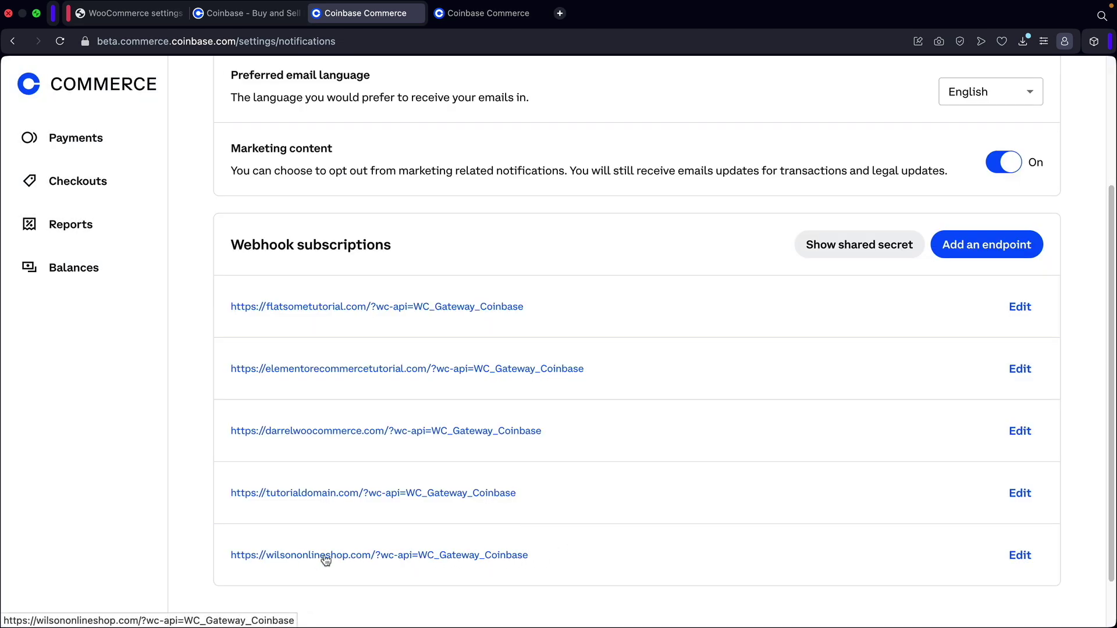
Step: Check the wilsononlineshop.com entry under the webhook subscriptions, and reveal and copy the webhook shared secret
scroll(326, 550, down, 2)
drag(243, 182, 407, 190)
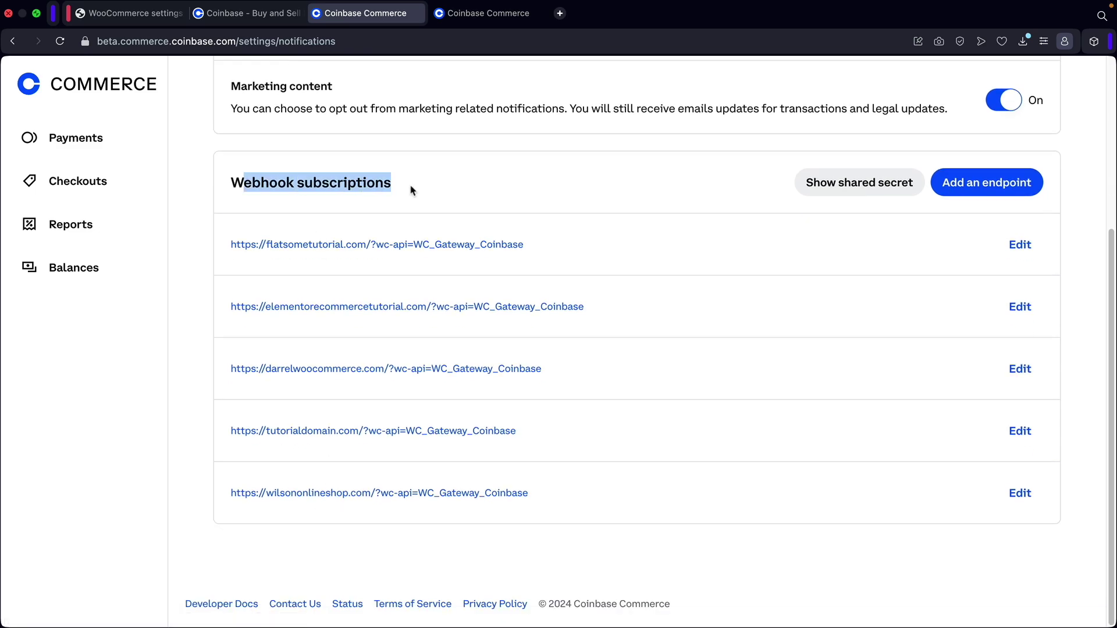
drag(233, 493, 532, 494)
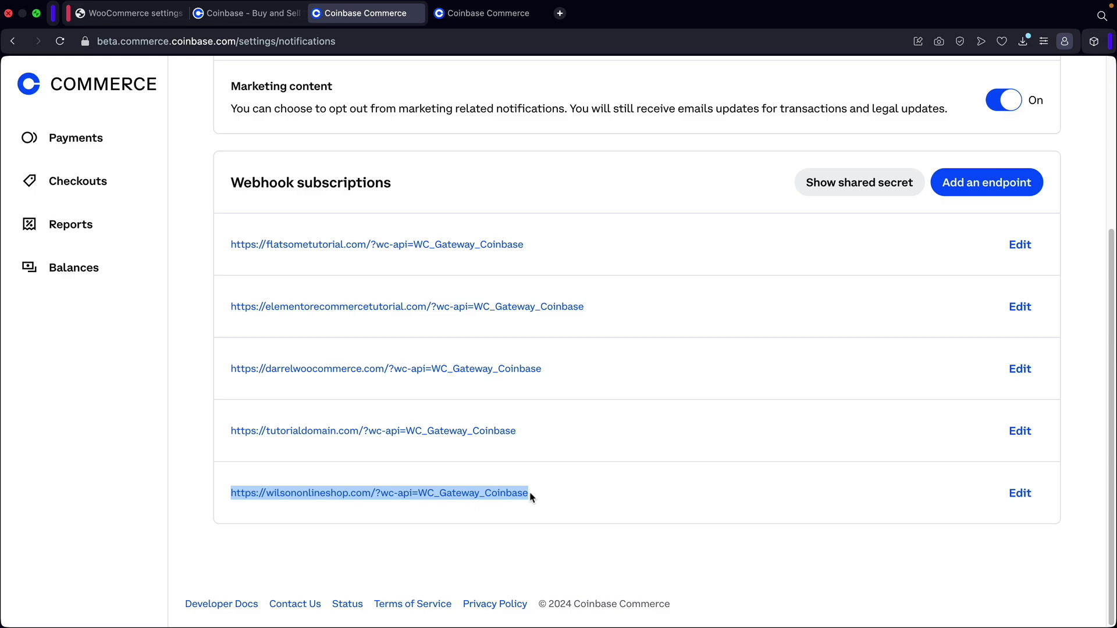
click(847, 184)
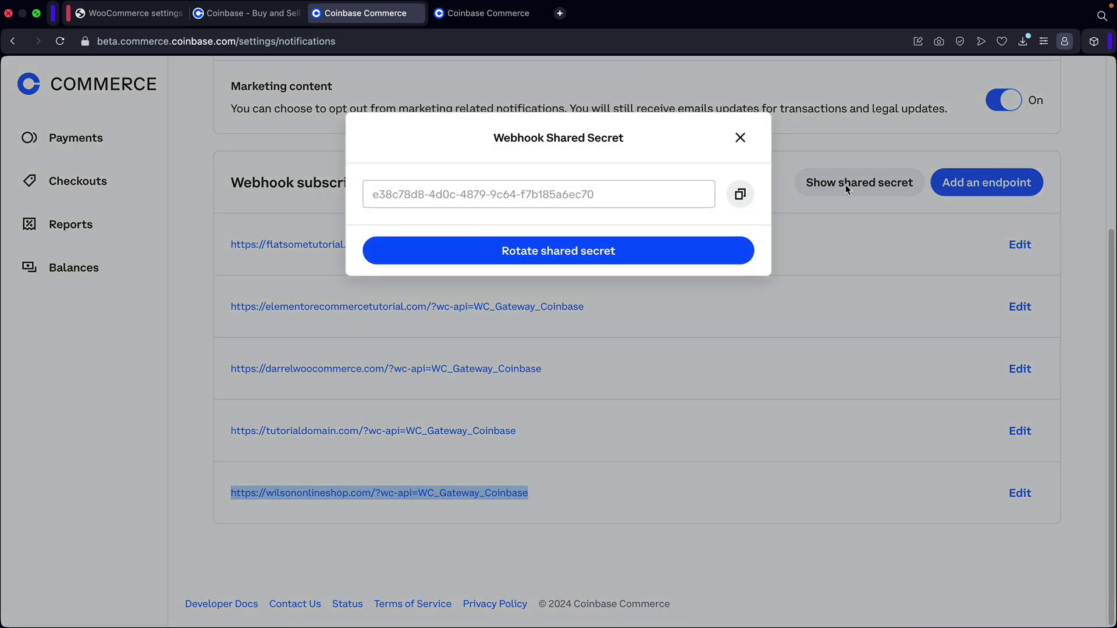
click(740, 195)
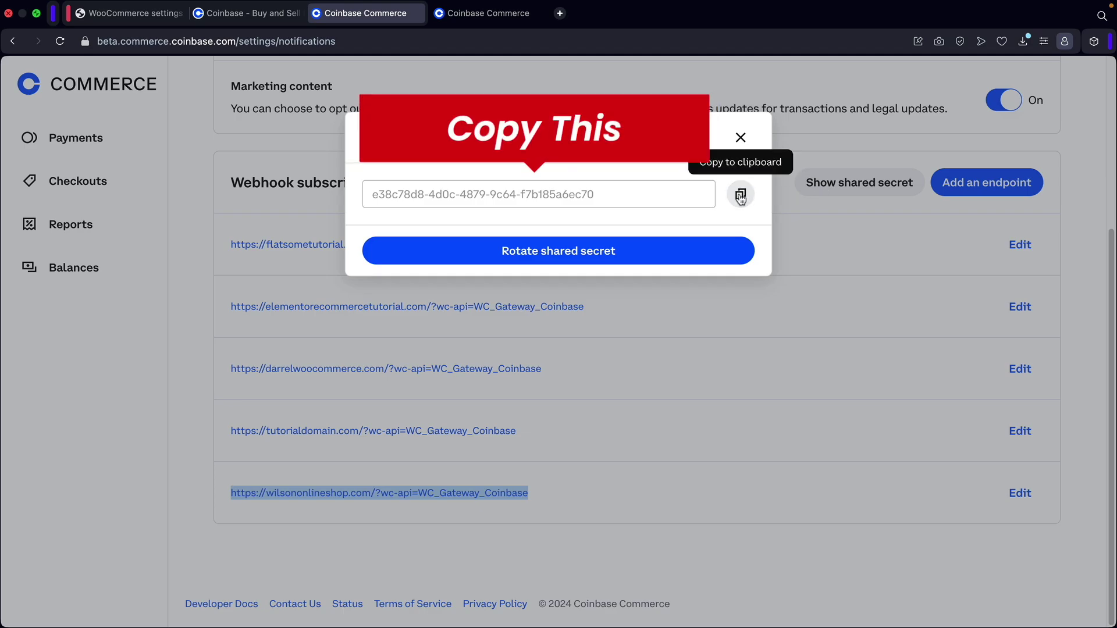
Step: Switch back to the WooCommerce gateway settings, paste the secret into the Webhook Shared Secret field and save the changes
click(130, 18)
scroll(301, 223, down, 3)
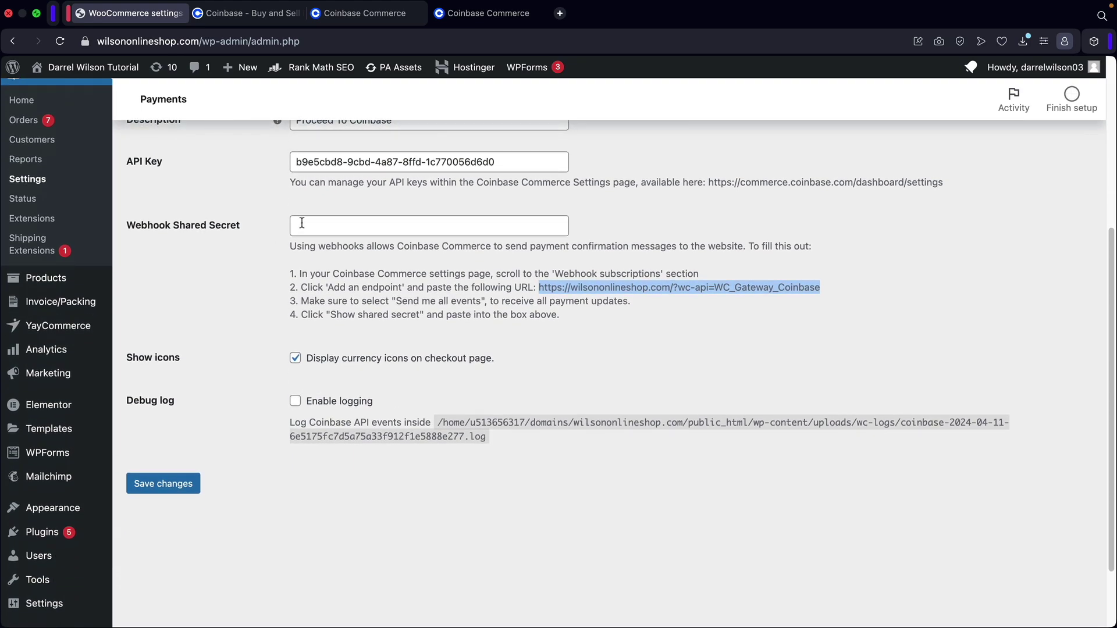
click(301, 223)
right_click(301, 224)
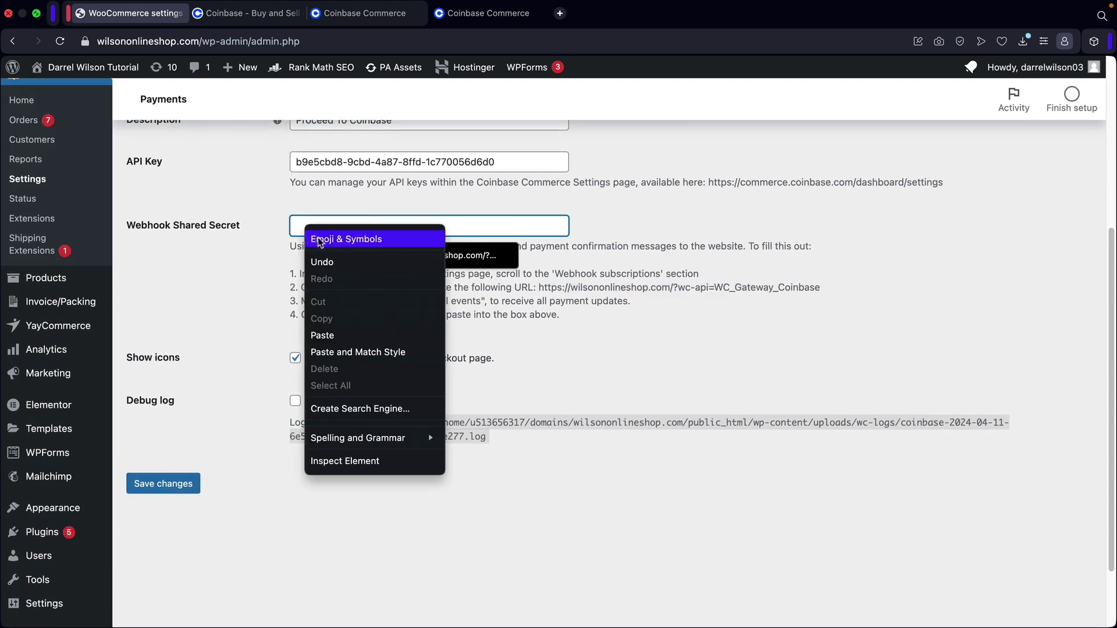
click(340, 339)
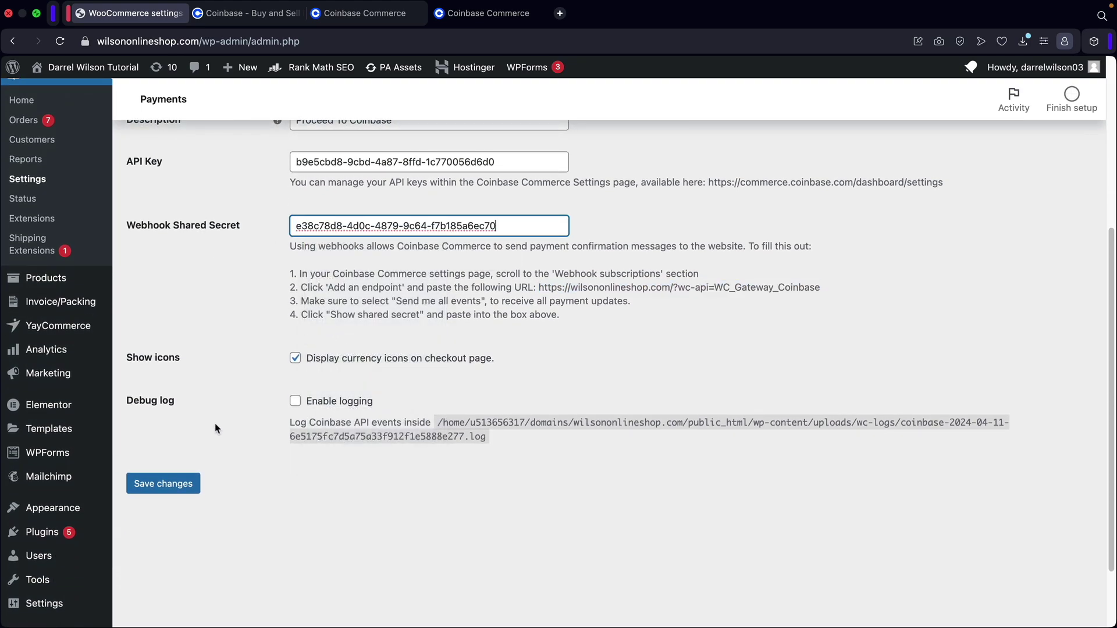
click(164, 485)
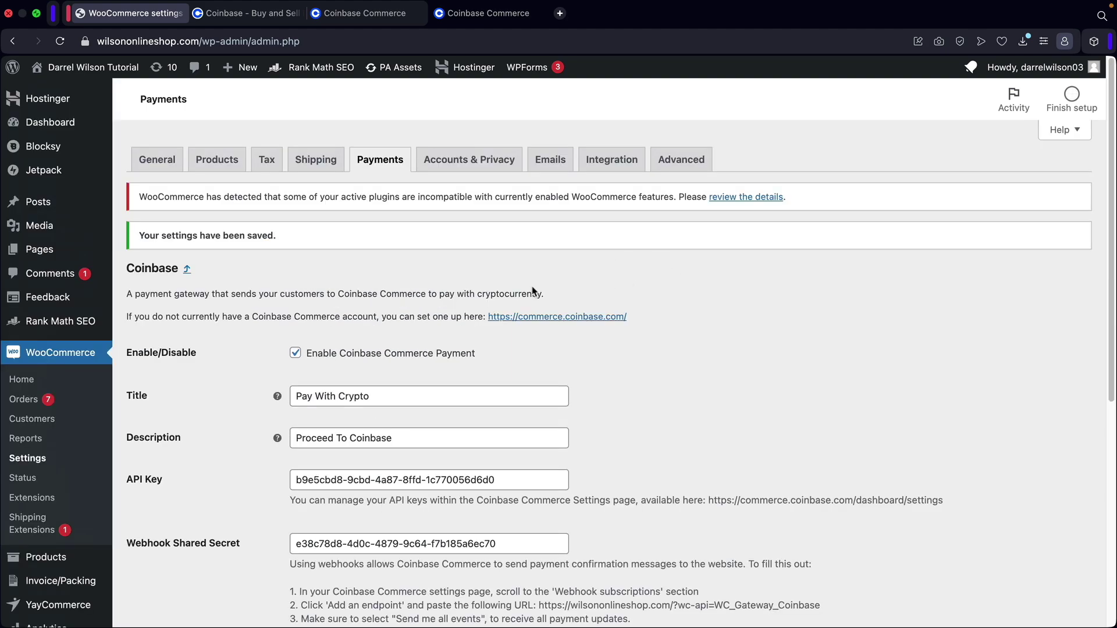
Step: In Coinbase Commerce, review the events of the wilsononlineshop.com webhook subscription and save it with all events enabled
scroll(436, 327, down, 5)
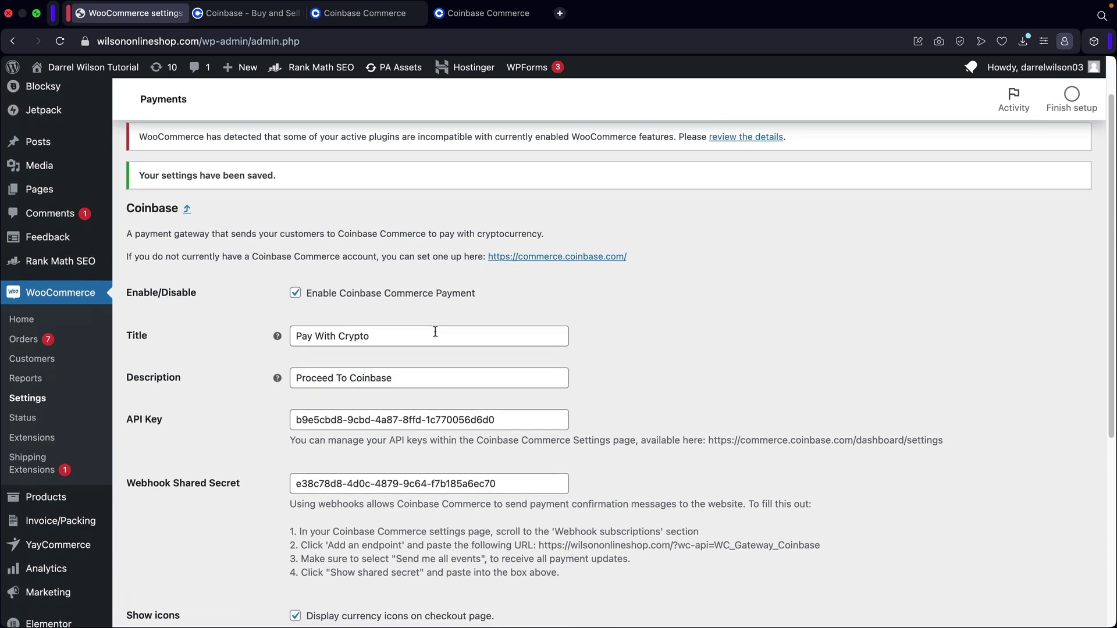
scroll(414, 329, down, 3)
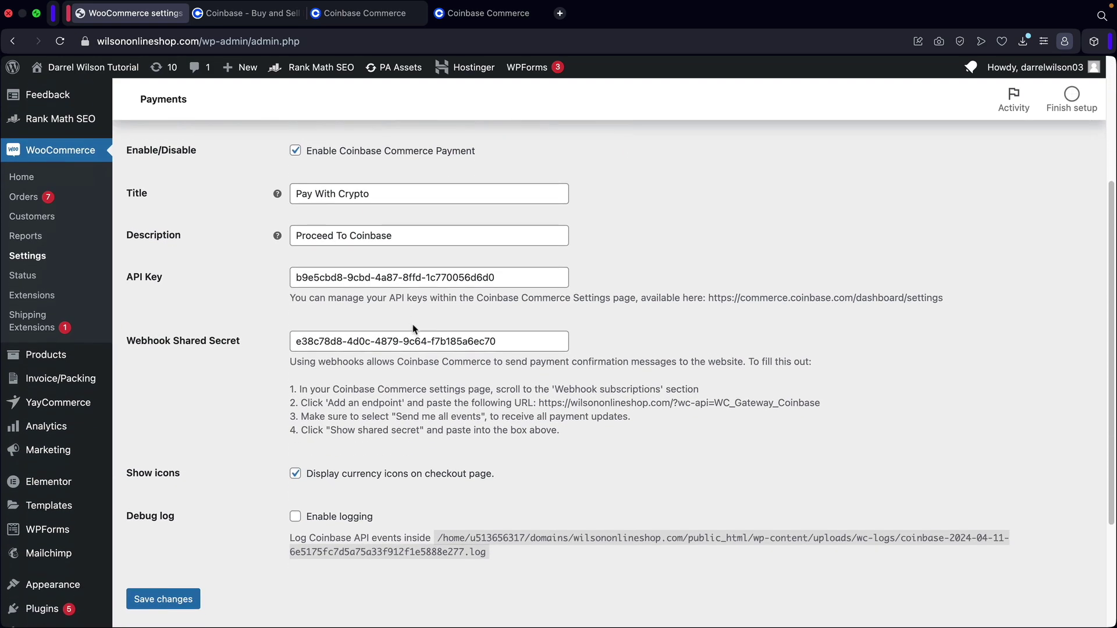
click(372, 13)
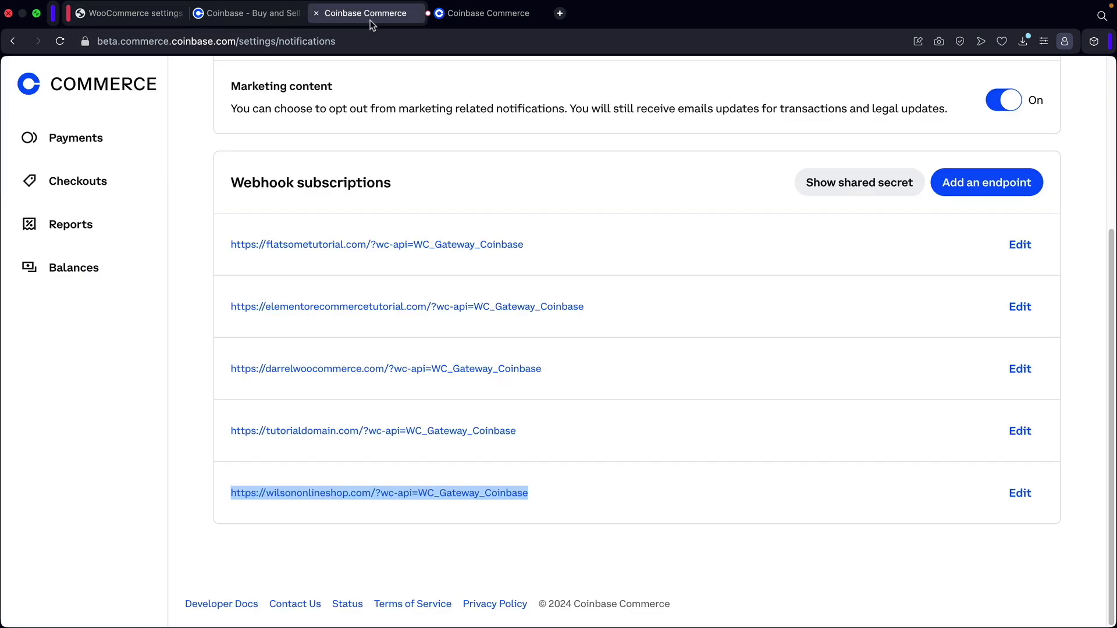
click(1015, 493)
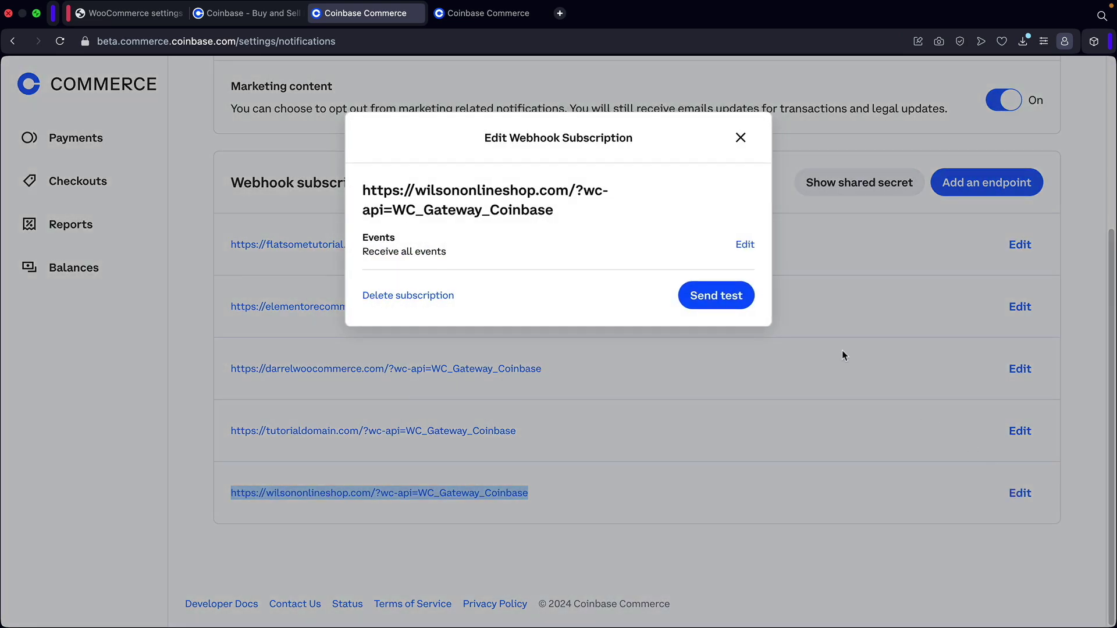
click(746, 245)
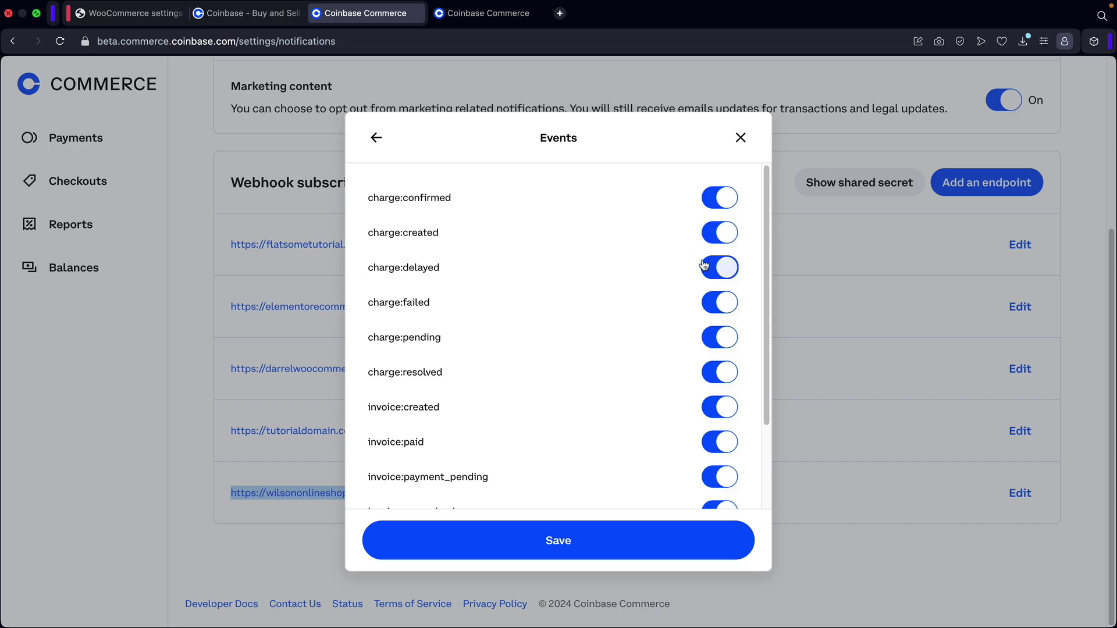
scroll(704, 266, down, 3)
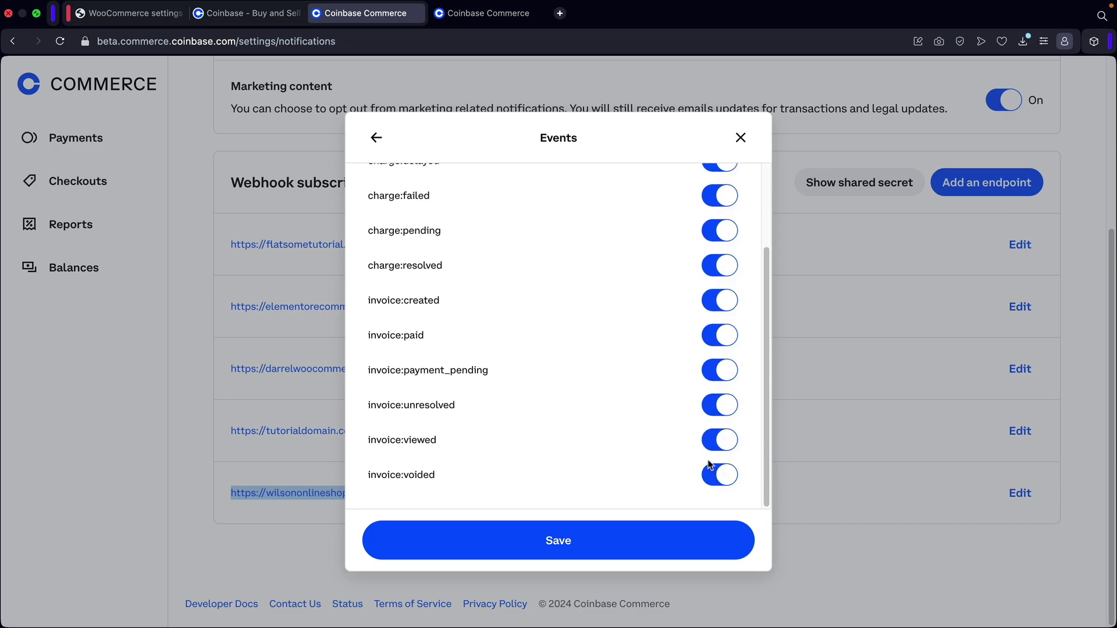
scroll(713, 462, up, 3)
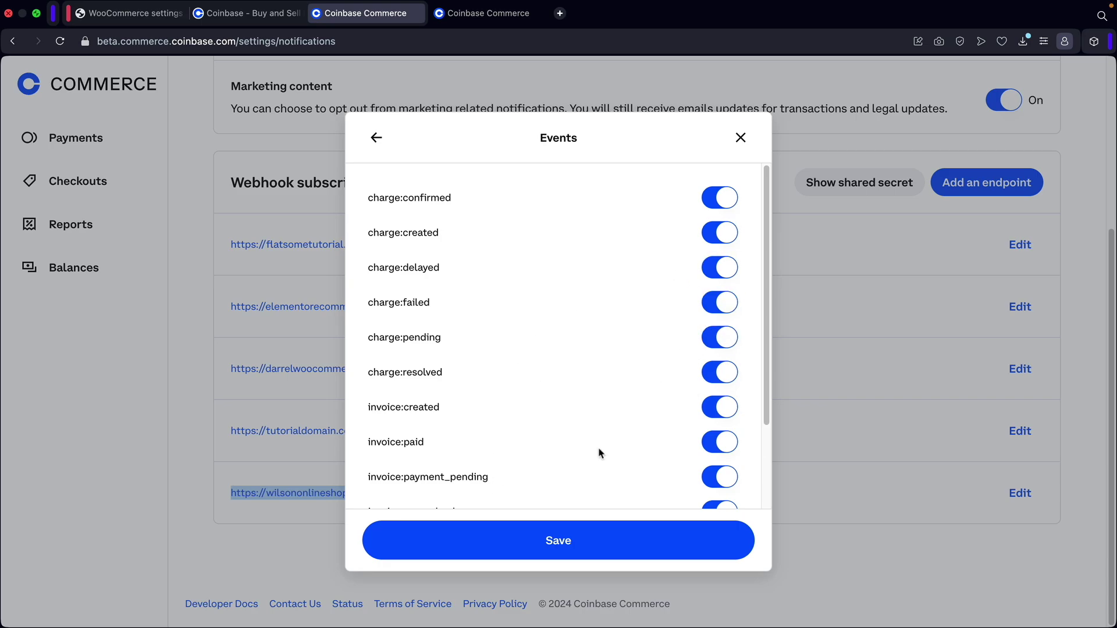
click(566, 542)
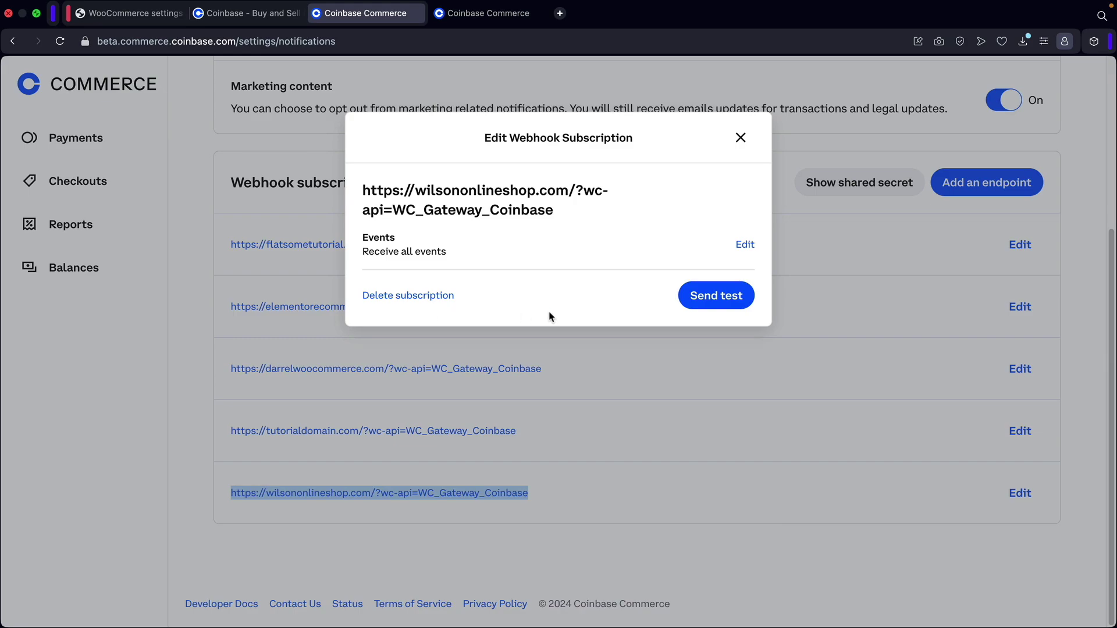
click(741, 139)
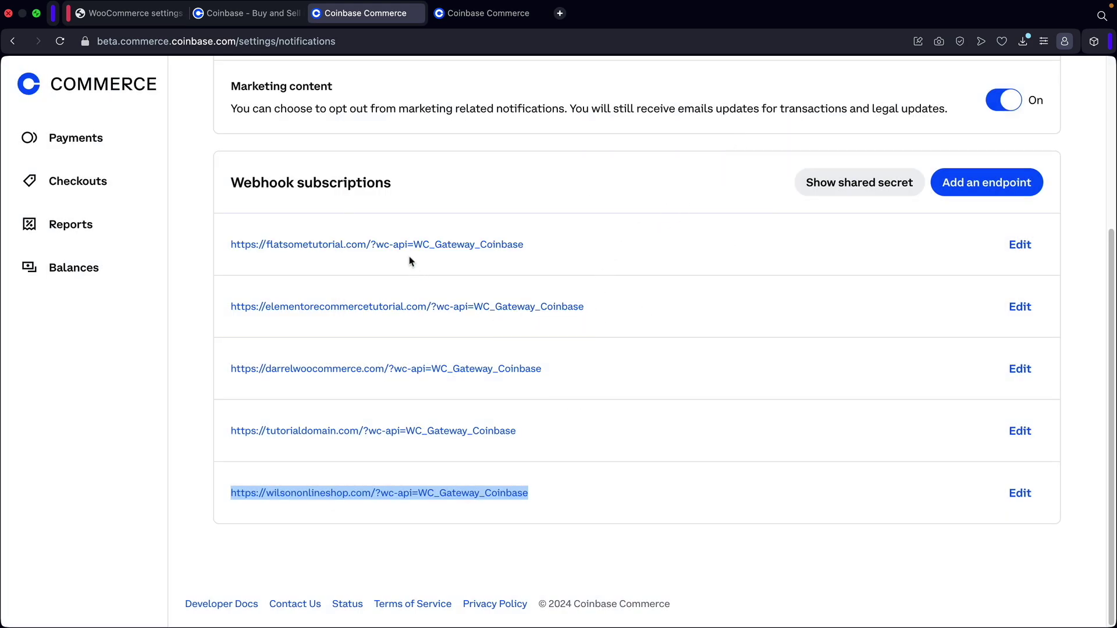
Step: Return to the WordPress site, visit the live store and open its Shop page
click(130, 13)
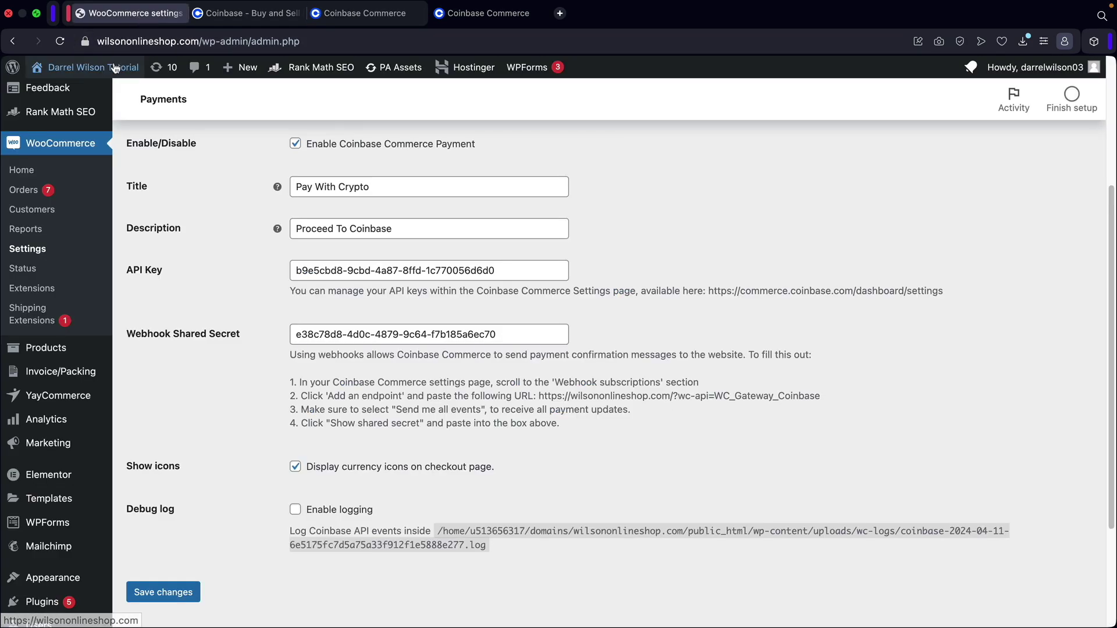
mouse_move(100, 80)
click(62, 98)
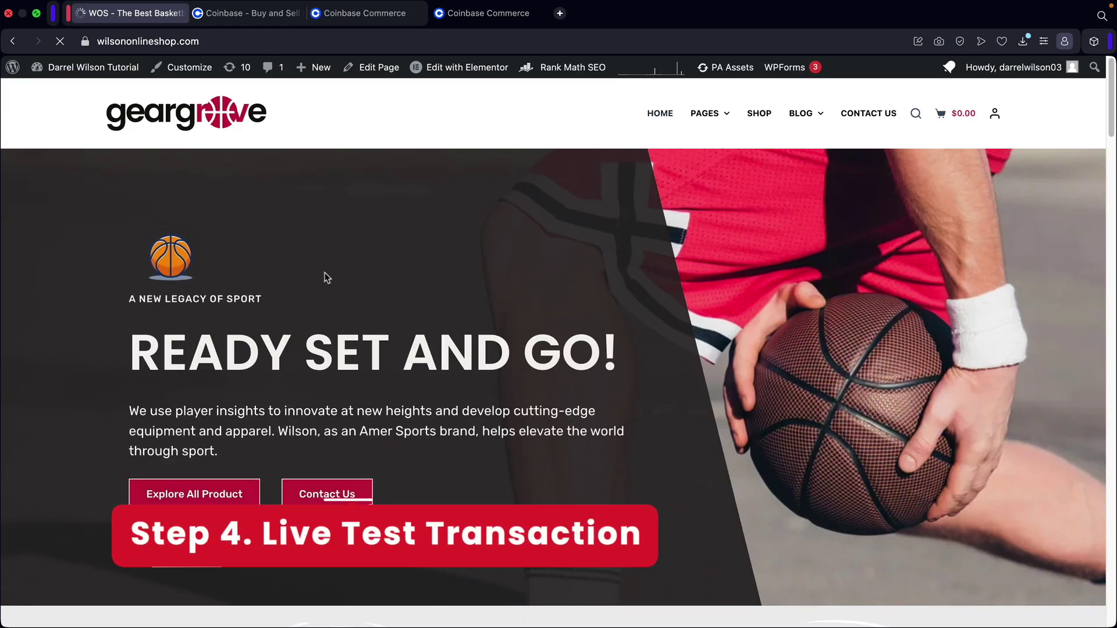
click(765, 118)
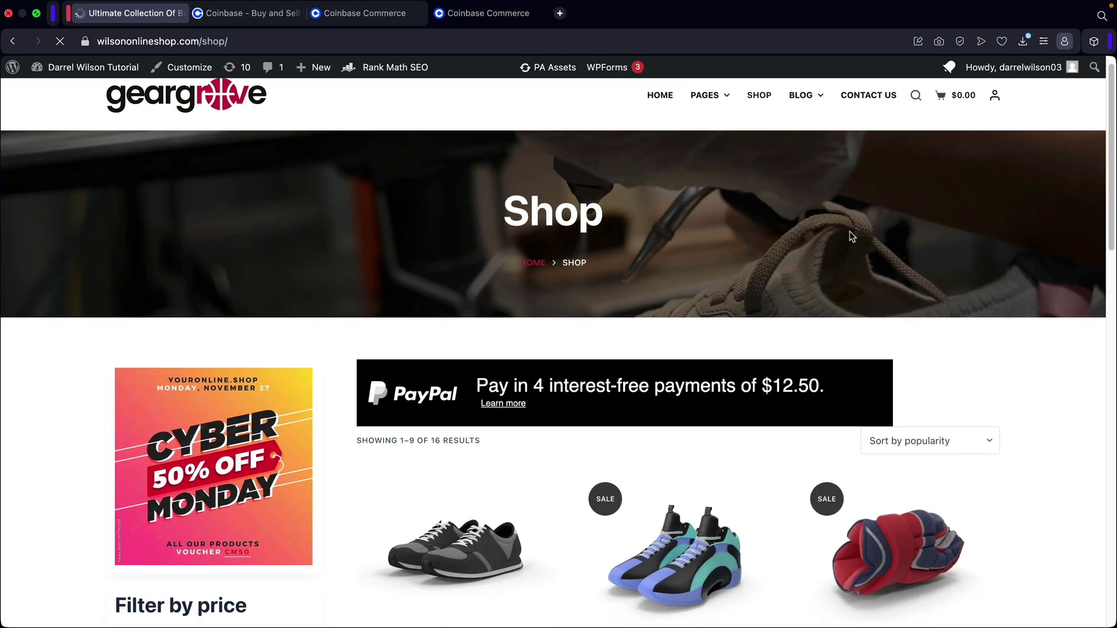
Step: Add the Basketball PDF Download product to the cart and view the cart
scroll(849, 233, down, 5)
scroll(851, 236, down, 5)
click(910, 420)
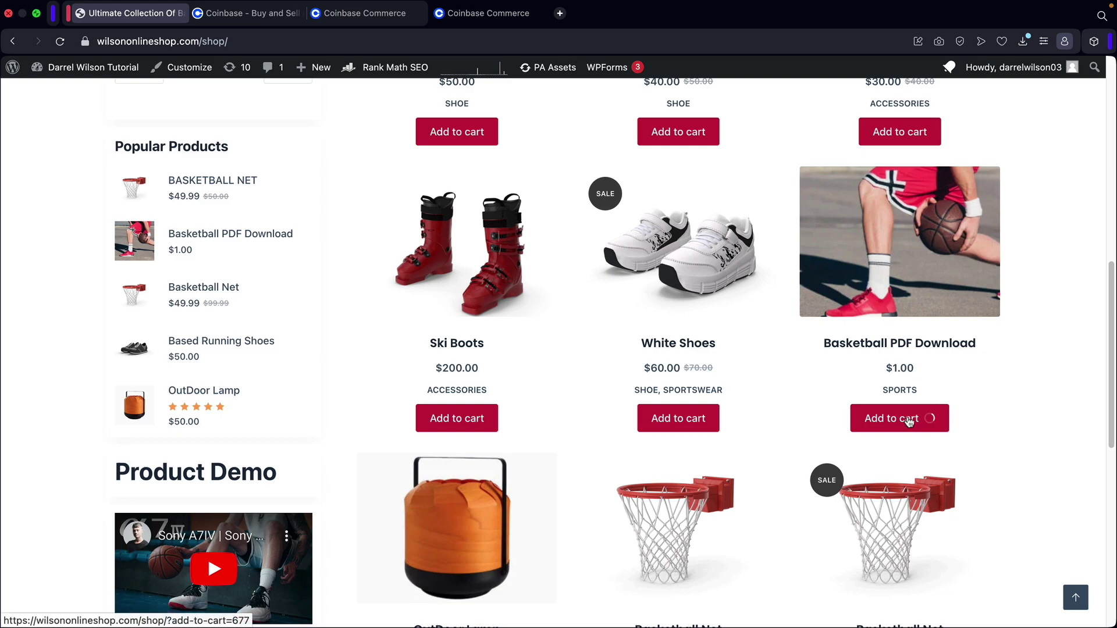
click(902, 420)
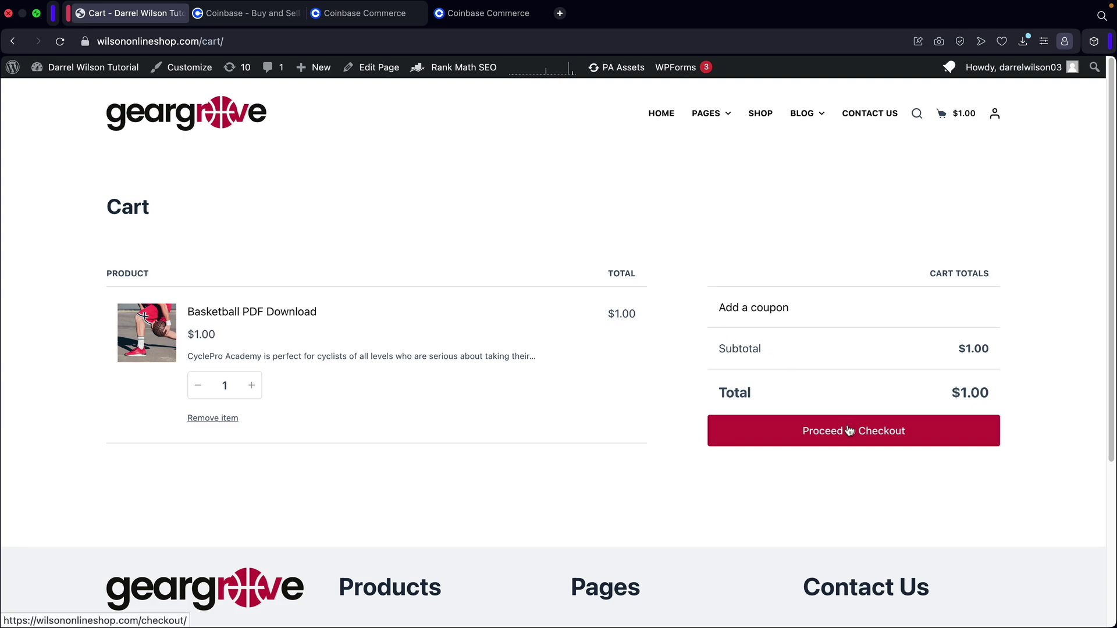
Step: Proceed to checkout and look over the payment methods offered for the order, including Pay With Crypto
click(854, 438)
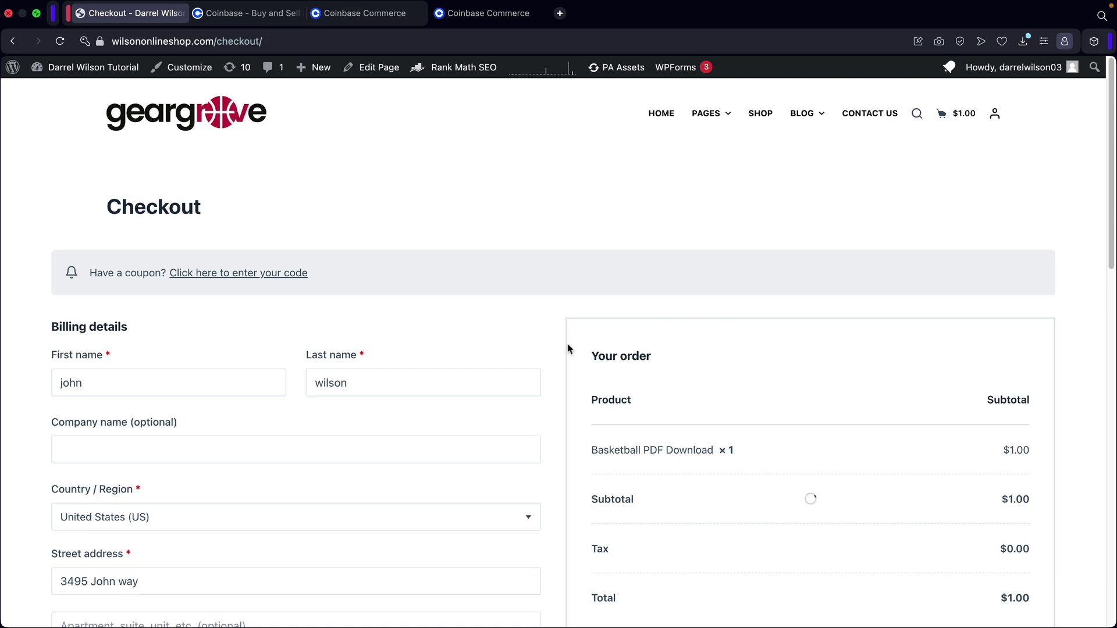
scroll(573, 349, down, 2)
scroll(582, 326, down, 3)
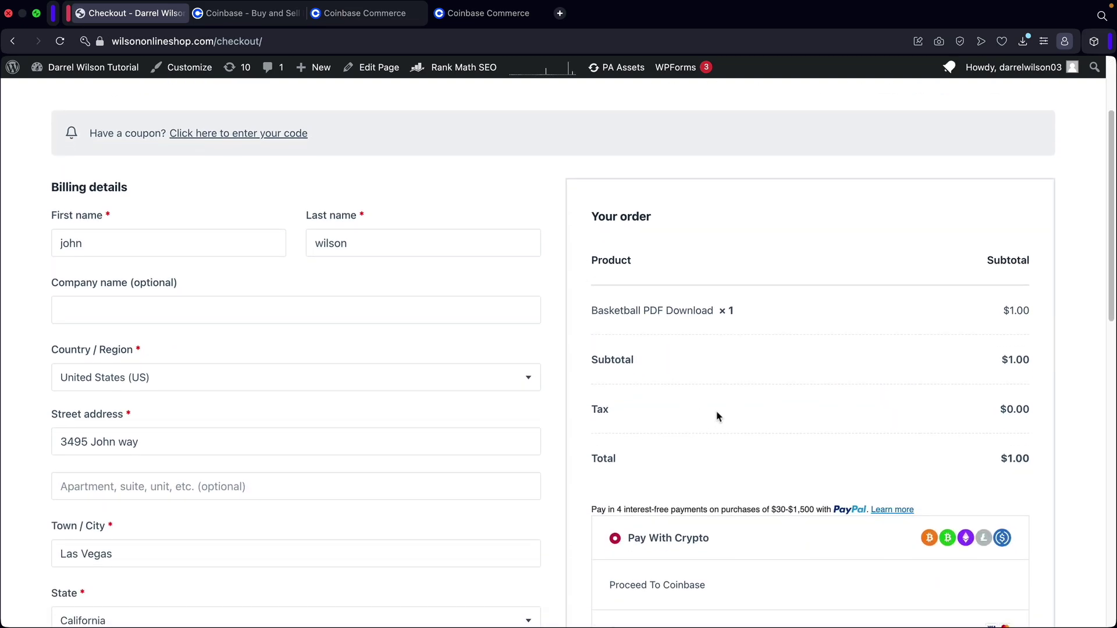
scroll(717, 418, down, 3)
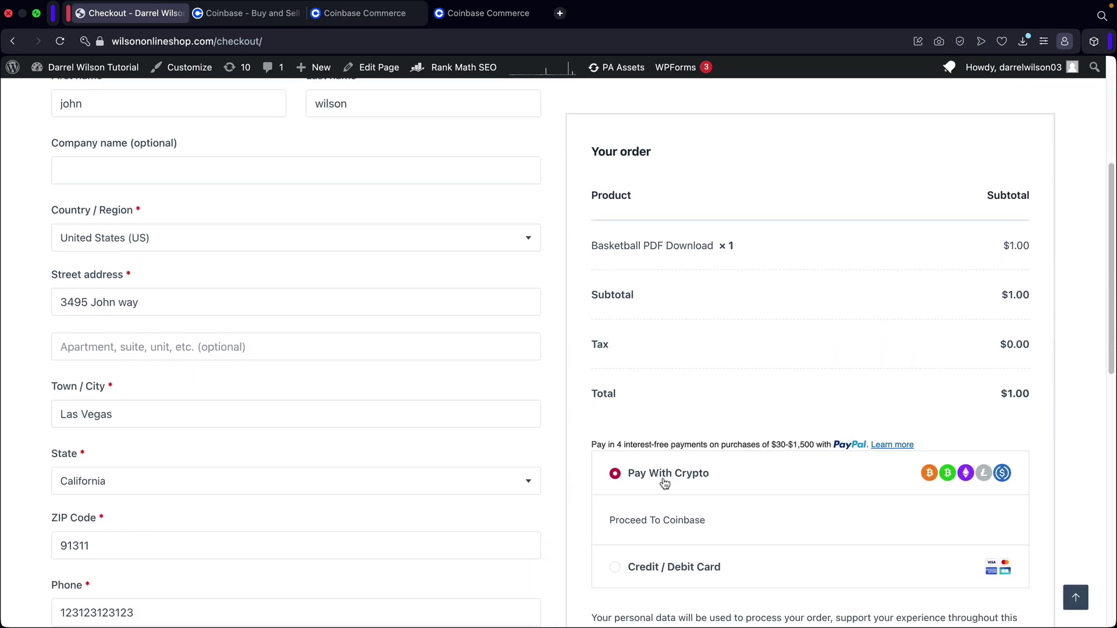
Step: Place the order using Pay With Crypto and choose to pay with the Coinbase account on the Coinbase Commerce payment page
triple_click(640, 524)
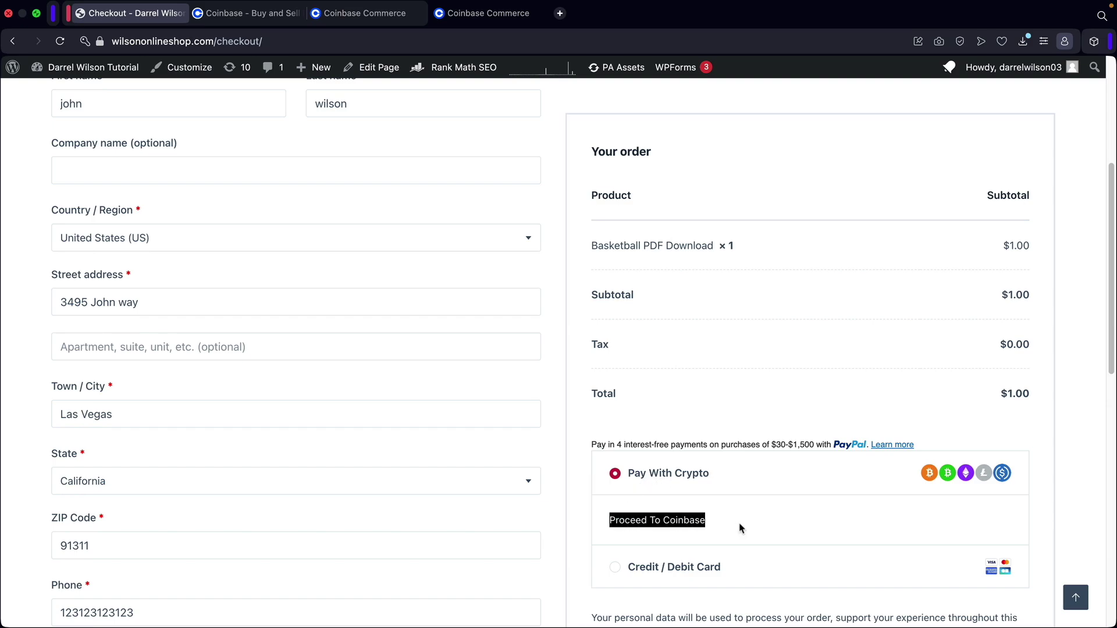
click(735, 513)
drag(731, 482, 633, 482)
click(738, 482)
drag(705, 525, 620, 522)
click(755, 523)
scroll(776, 516, down, 8)
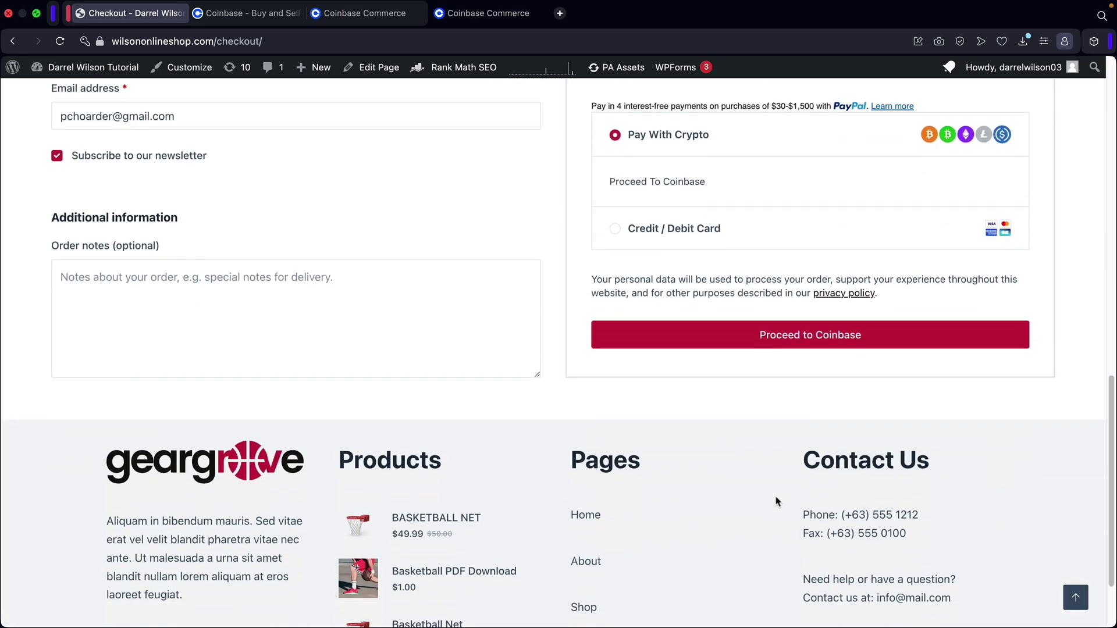
scroll(768, 418, up, 1)
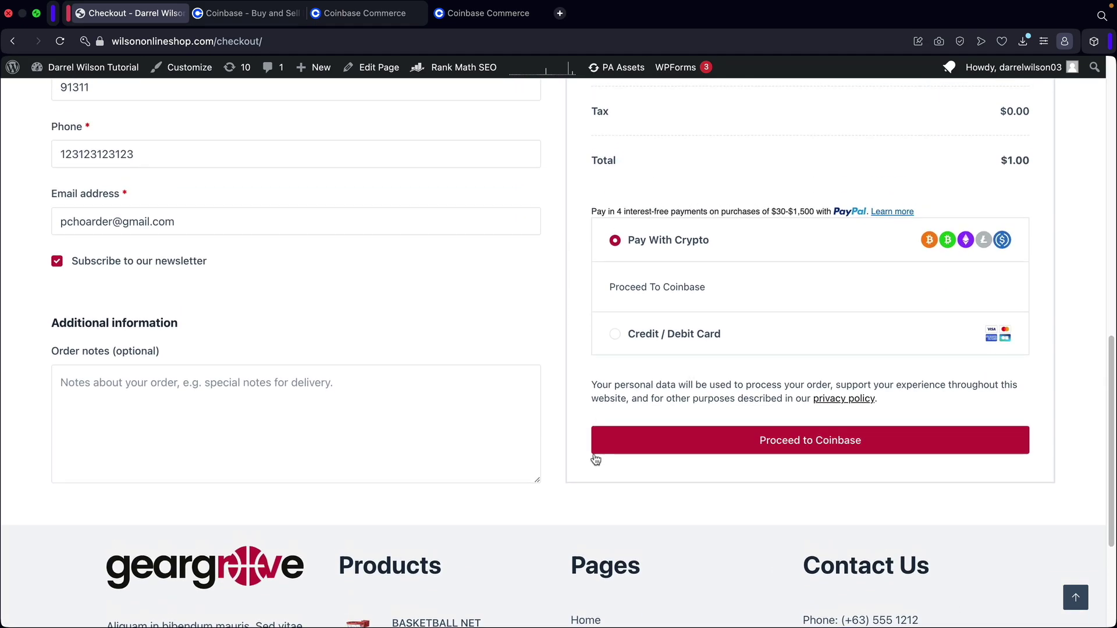
click(759, 446)
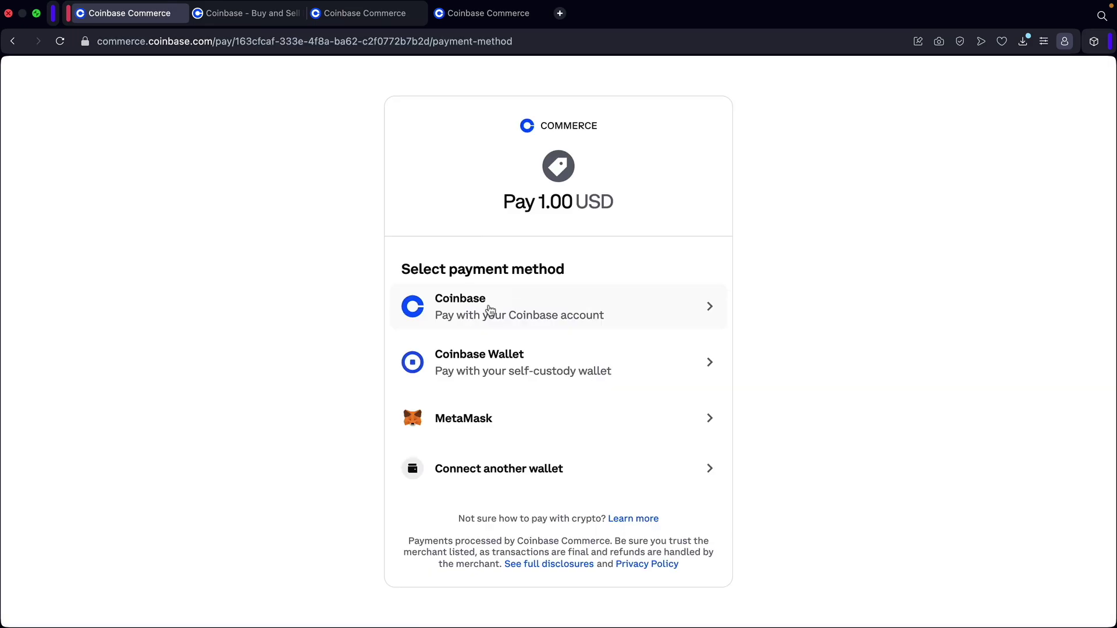
click(490, 310)
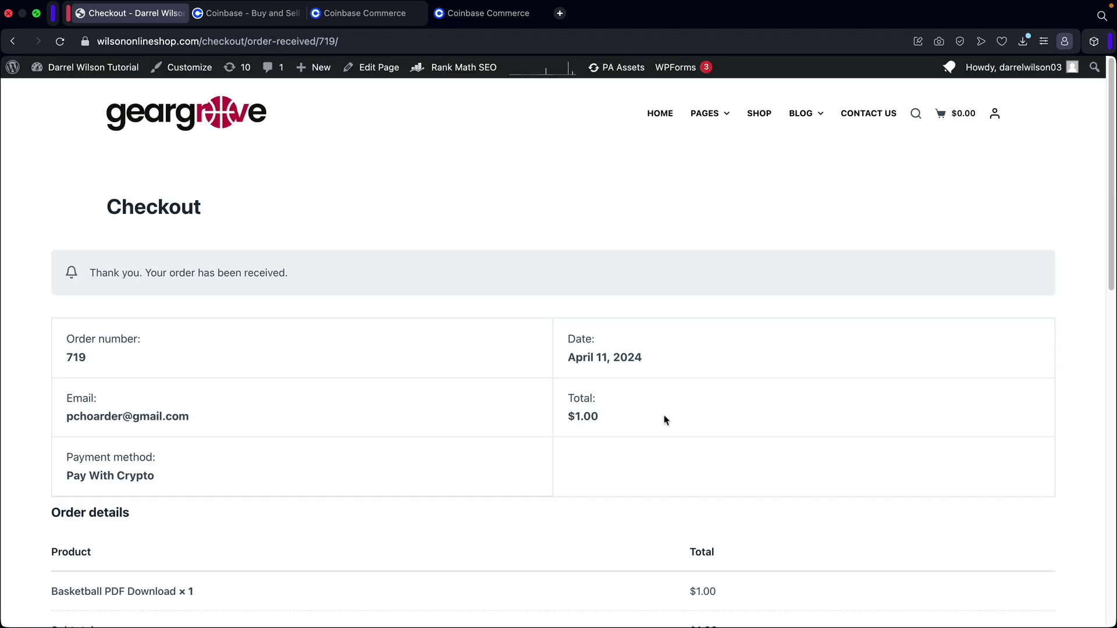
Step: Review the order confirmation page, including the payment method, order details, Coinbase Commerce data and billing address
scroll(669, 393, down, 2)
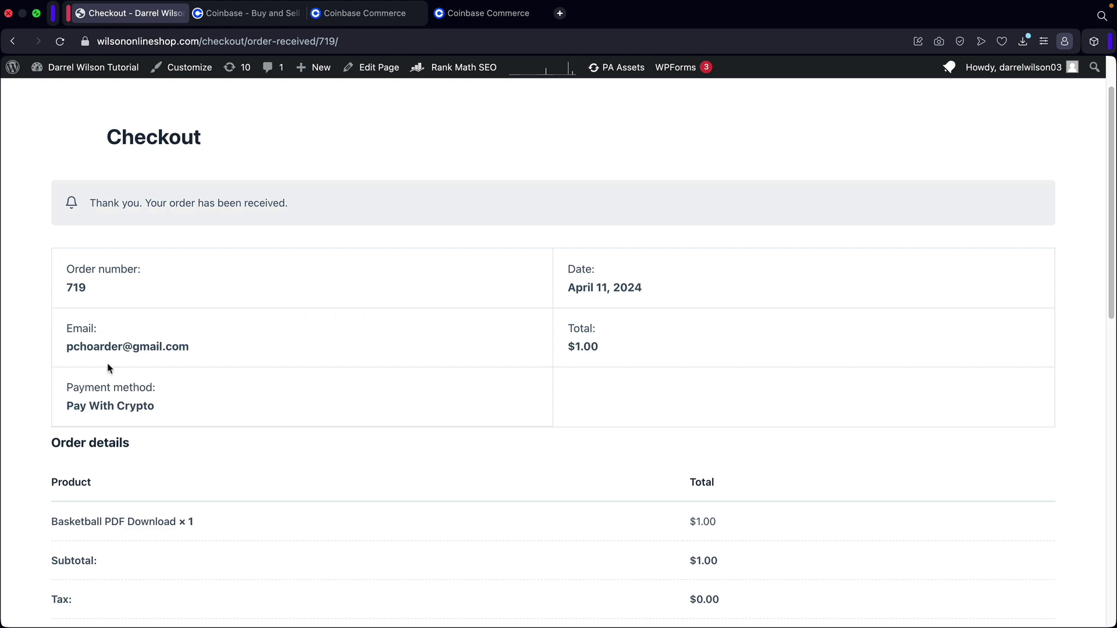
drag(150, 406, 68, 403)
click(219, 406)
scroll(461, 394, down, 6)
drag(728, 366, 670, 365)
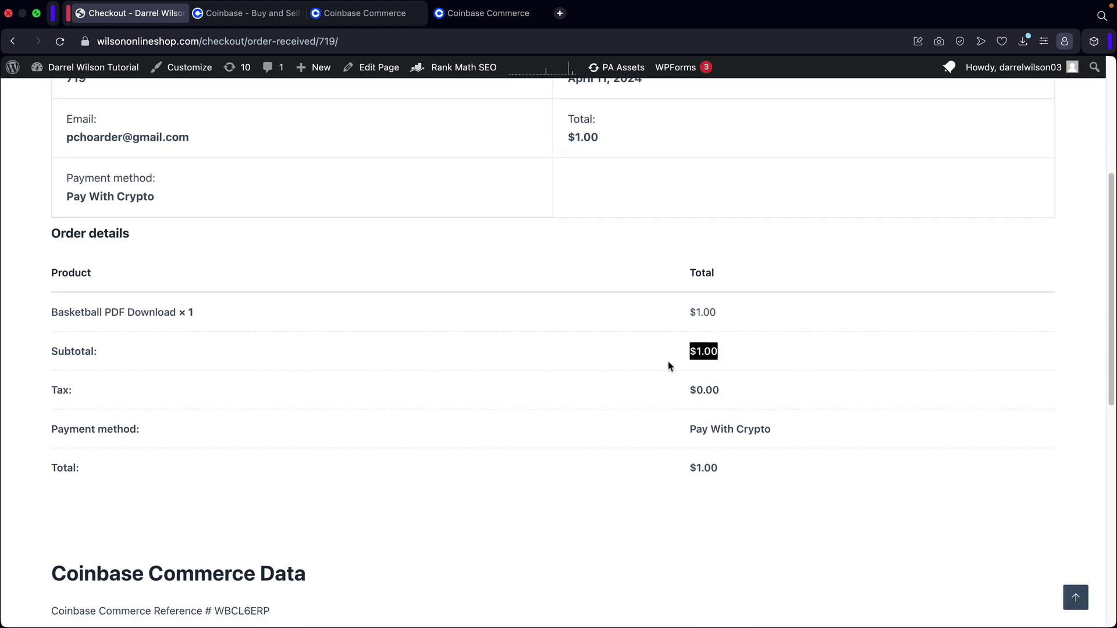
scroll(668, 365, down, 8)
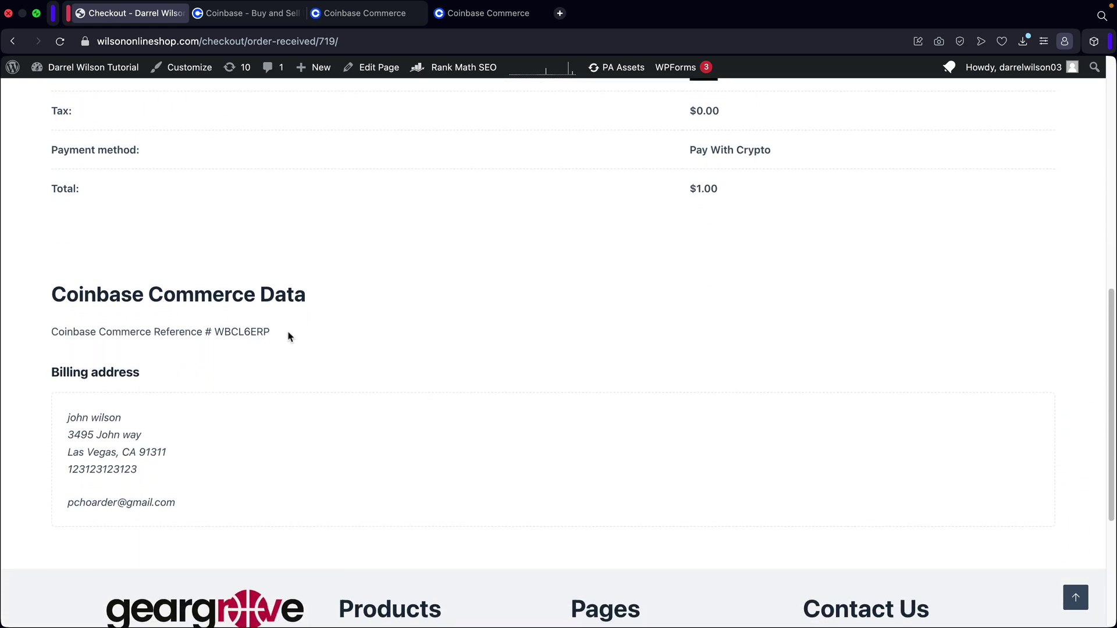
scroll(568, 408, up, 13)
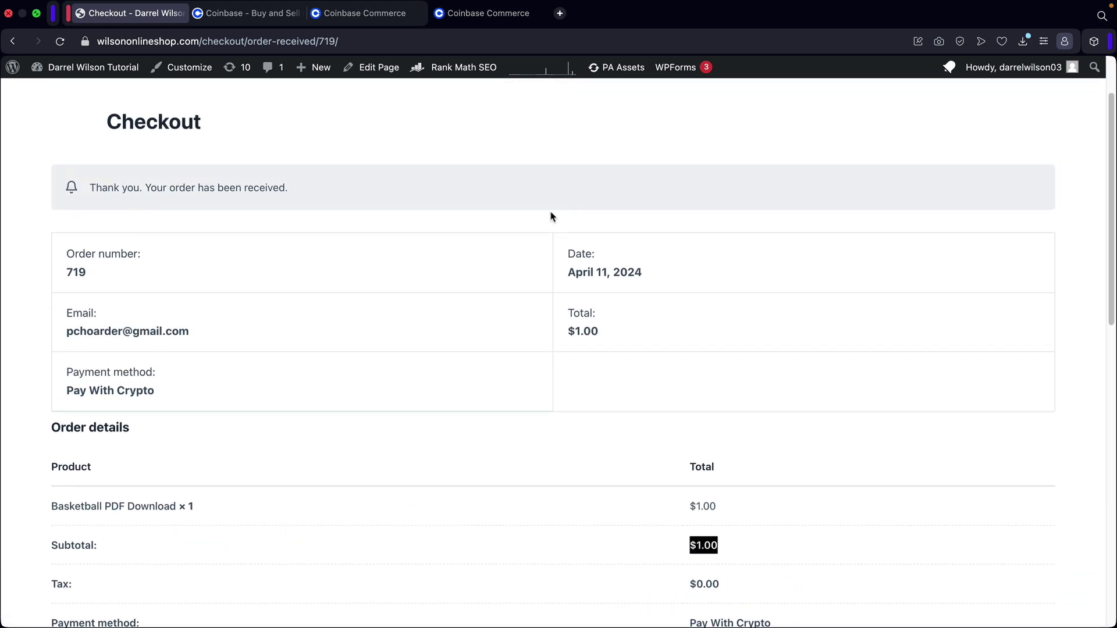
Step: Switch to the Coinbase Commerce dashboard and show its Payments list to check the test transaction
click(374, 15)
scroll(196, 150, up, 5)
click(82, 146)
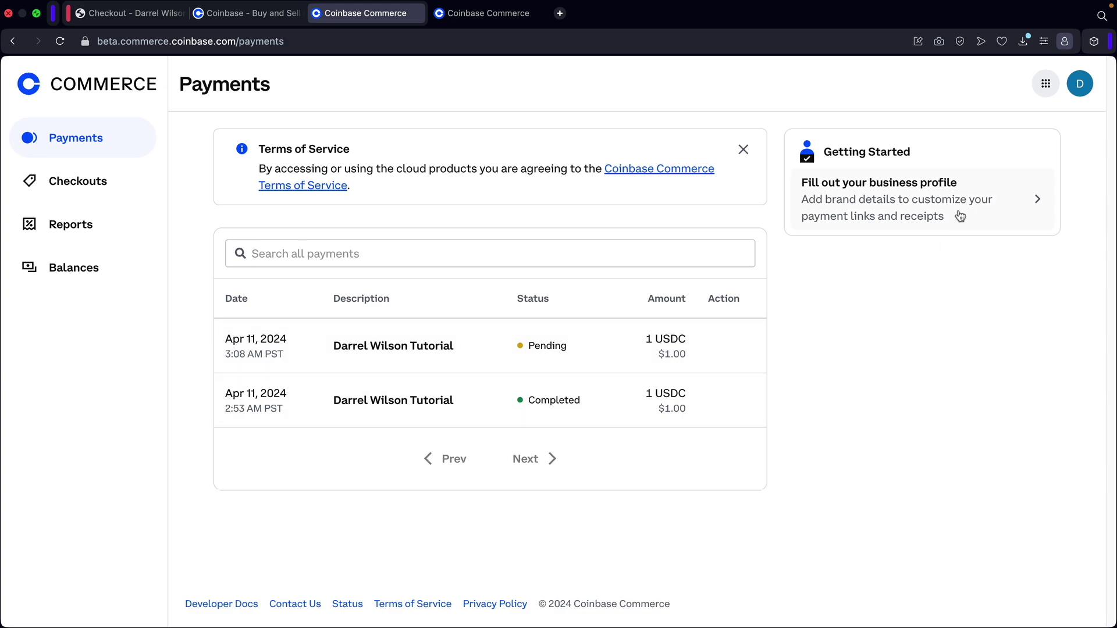
Step: Open the business profile settings and review the local currency, public business information, and logo and color branding options
click(975, 199)
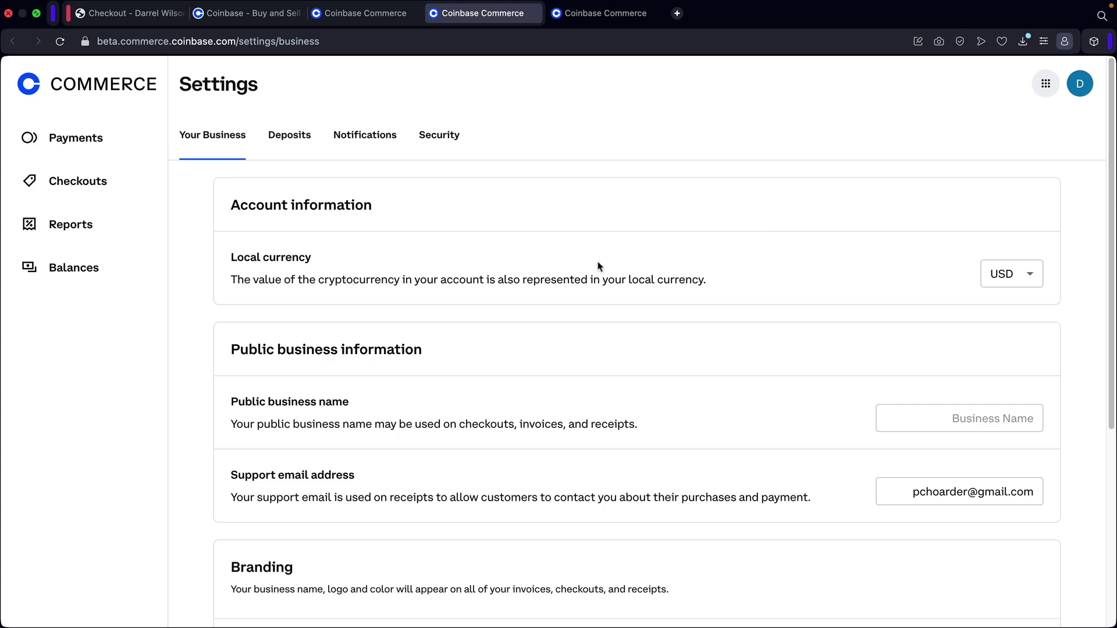
scroll(598, 266, down, 5)
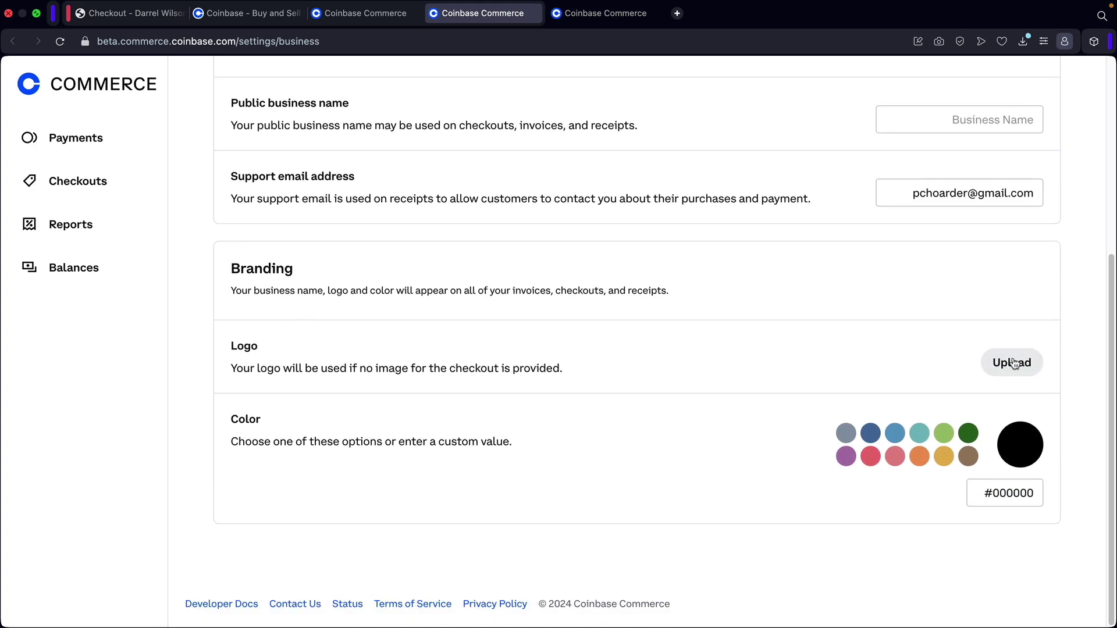
scroll(931, 454, up, 4)
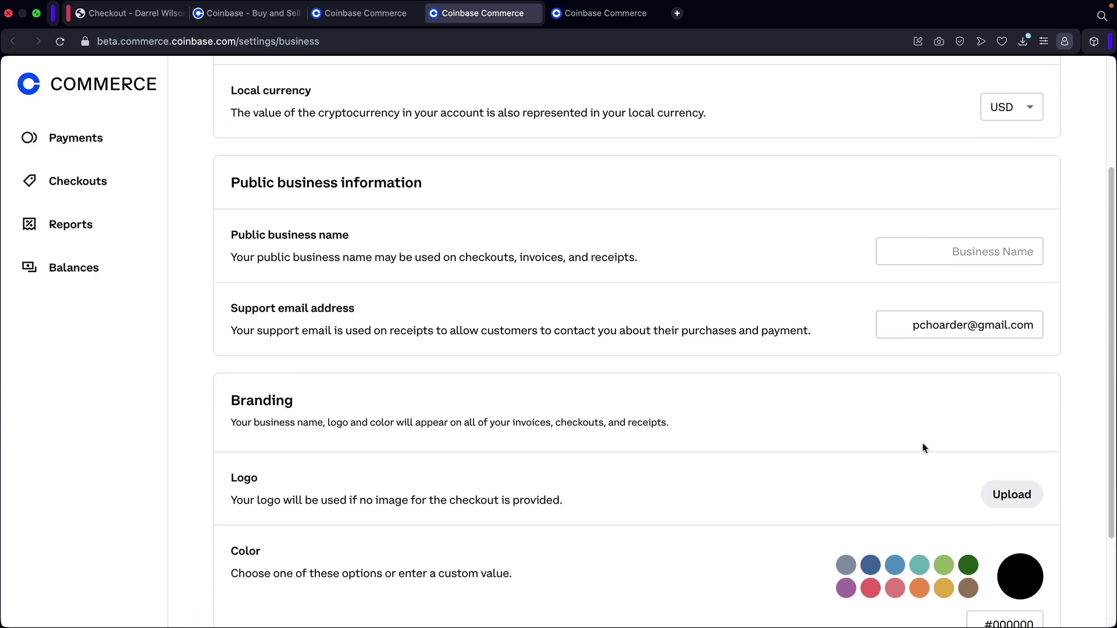
scroll(646, 382, up, 2)
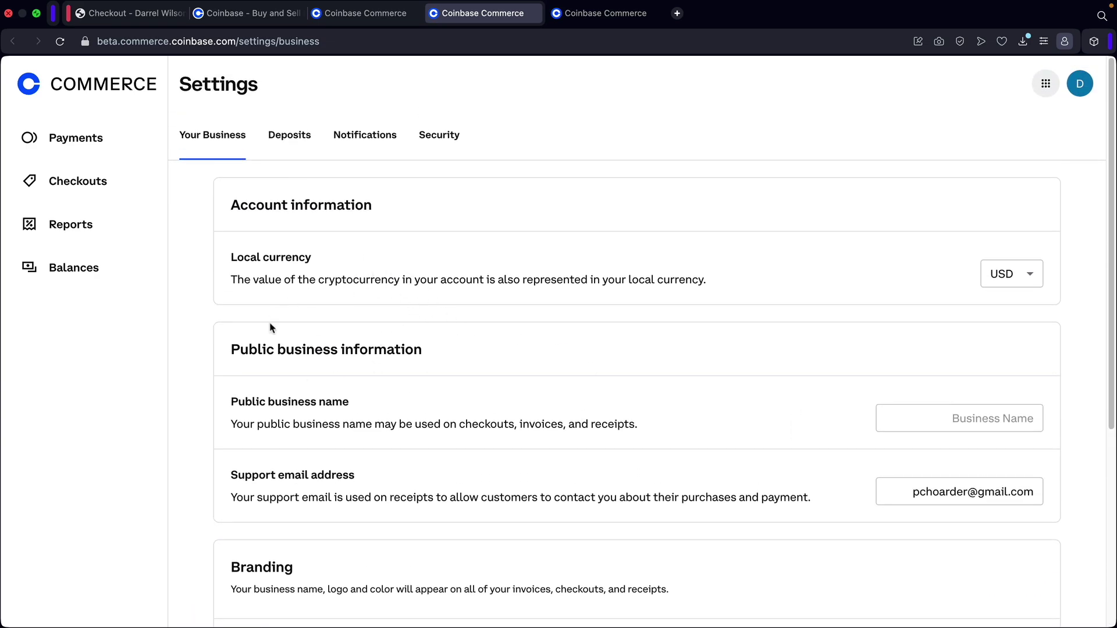
Step: Return to the Payments list, view the main Coinbase site briefly, and go back to the Coinbase Commerce payments
click(103, 139)
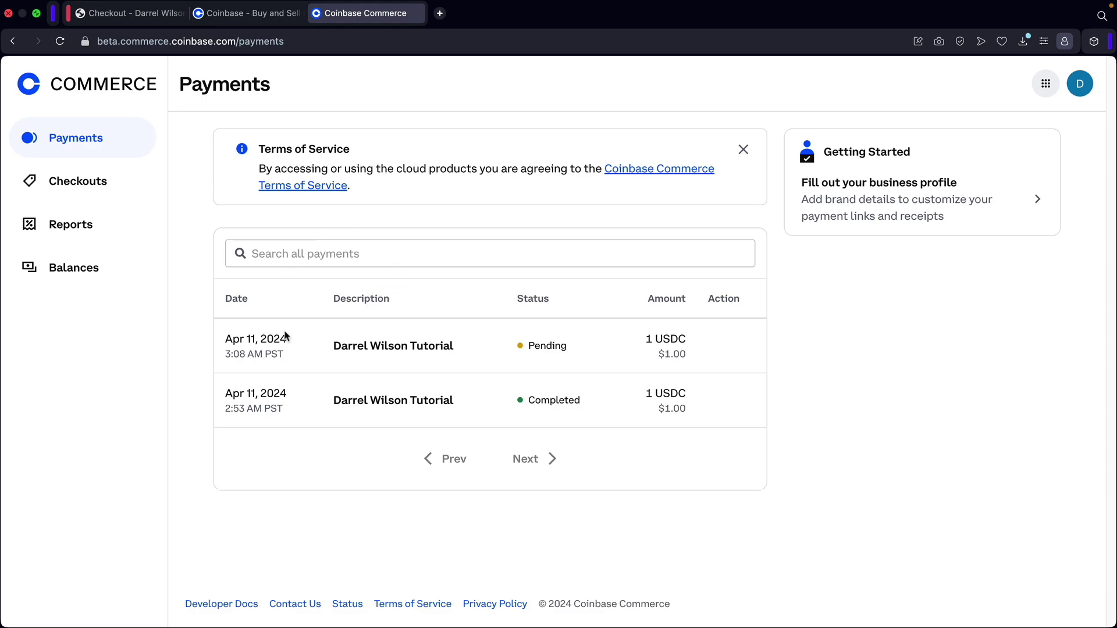
click(245, 17)
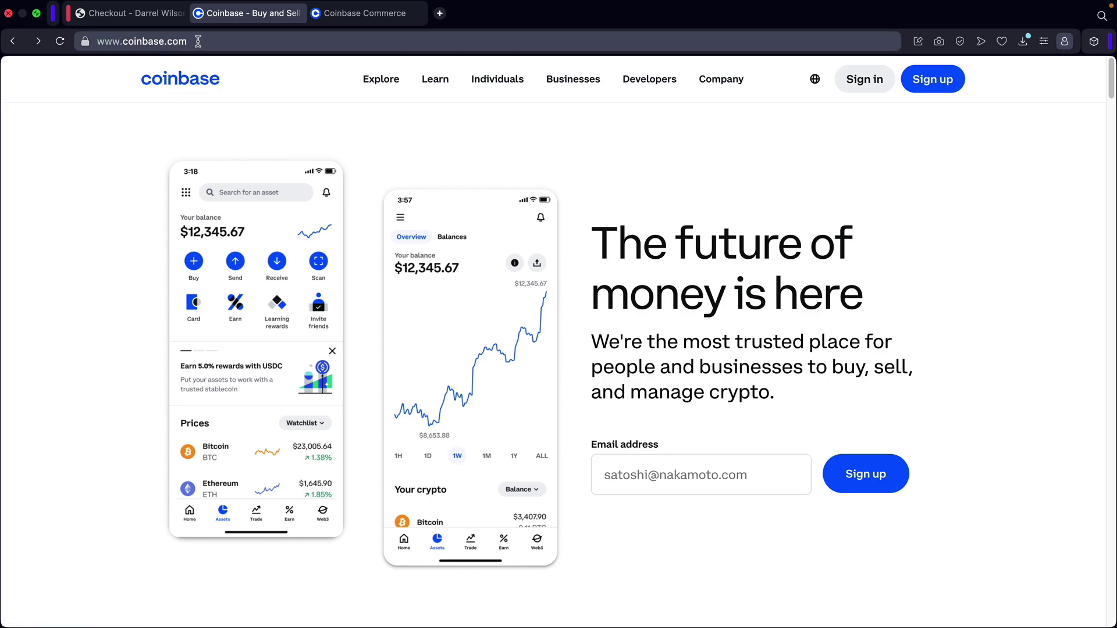
click(357, 17)
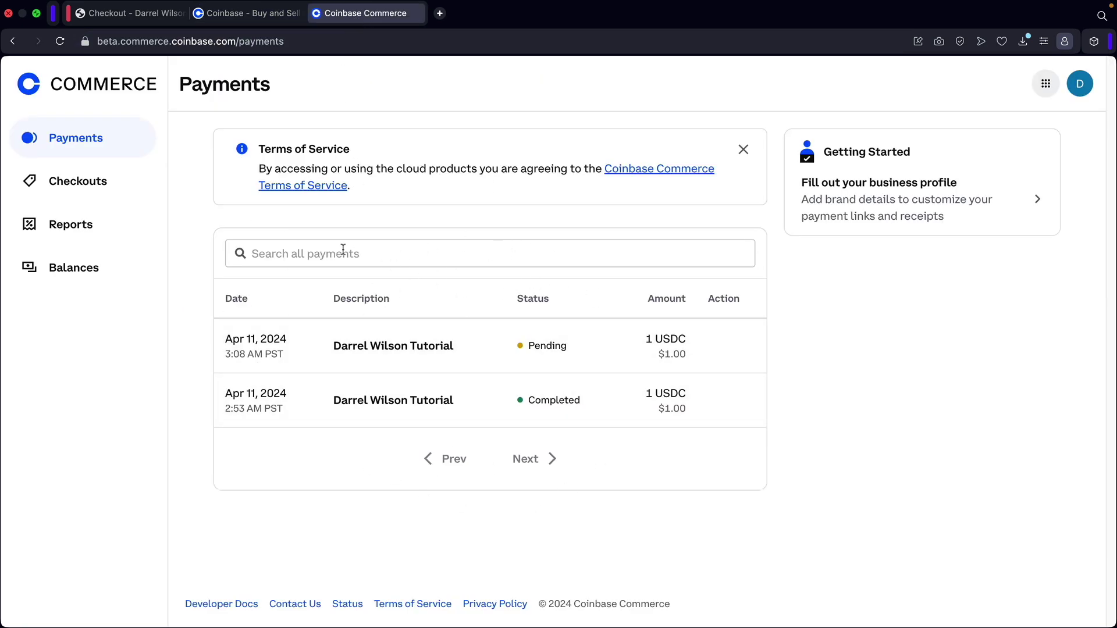
Step: Open the Balances page and look through the supported cryptocurrencies and their withdrawal options
click(79, 272)
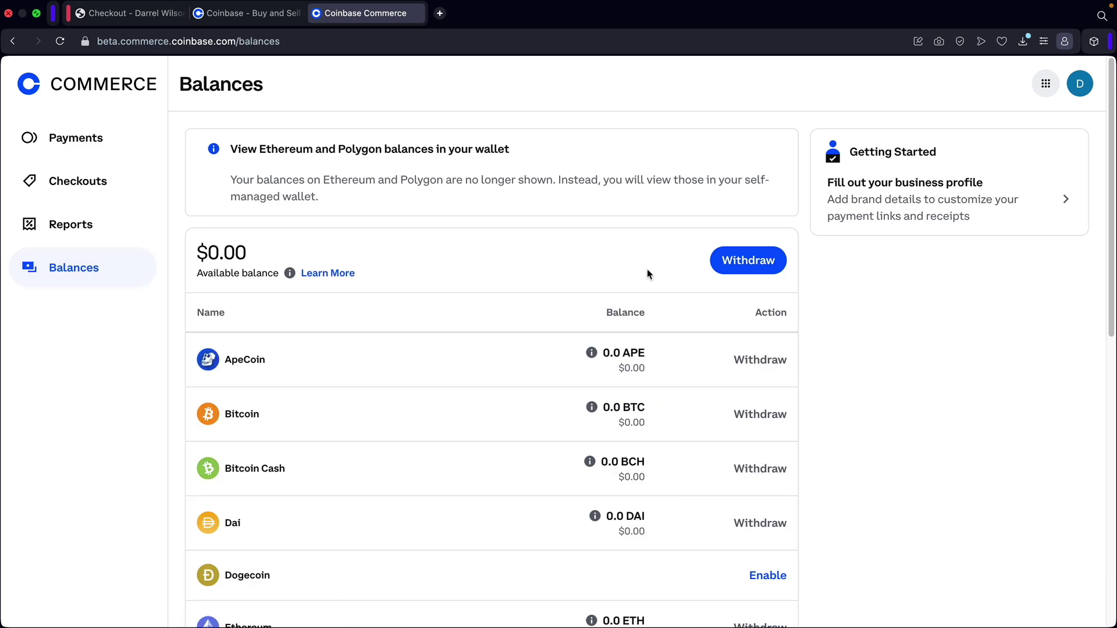
scroll(647, 275, down, 3)
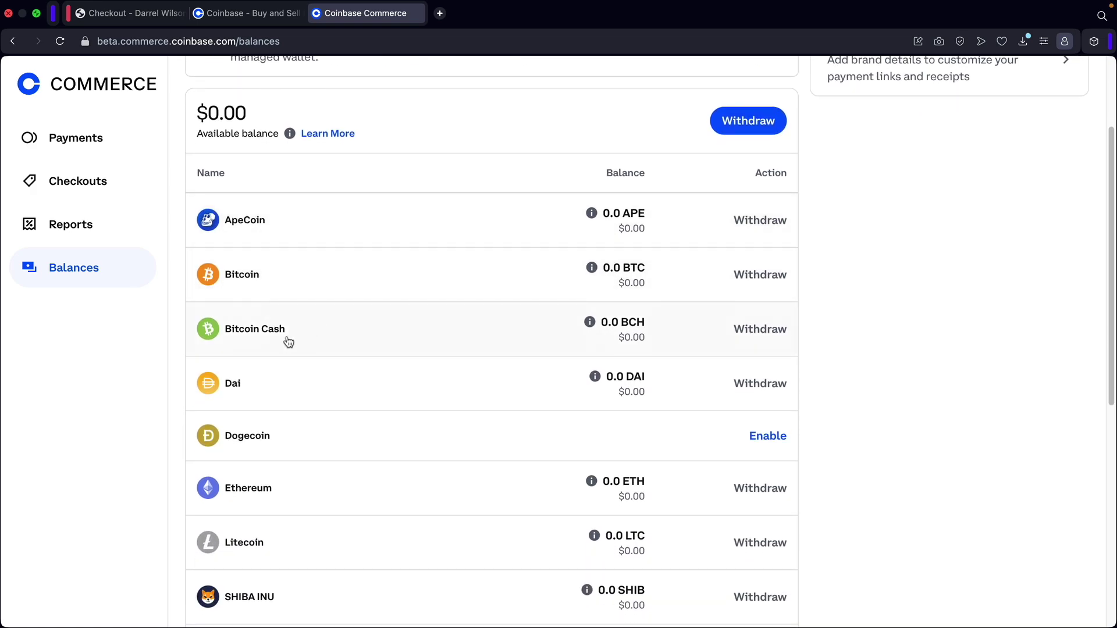
scroll(288, 341, down, 10)
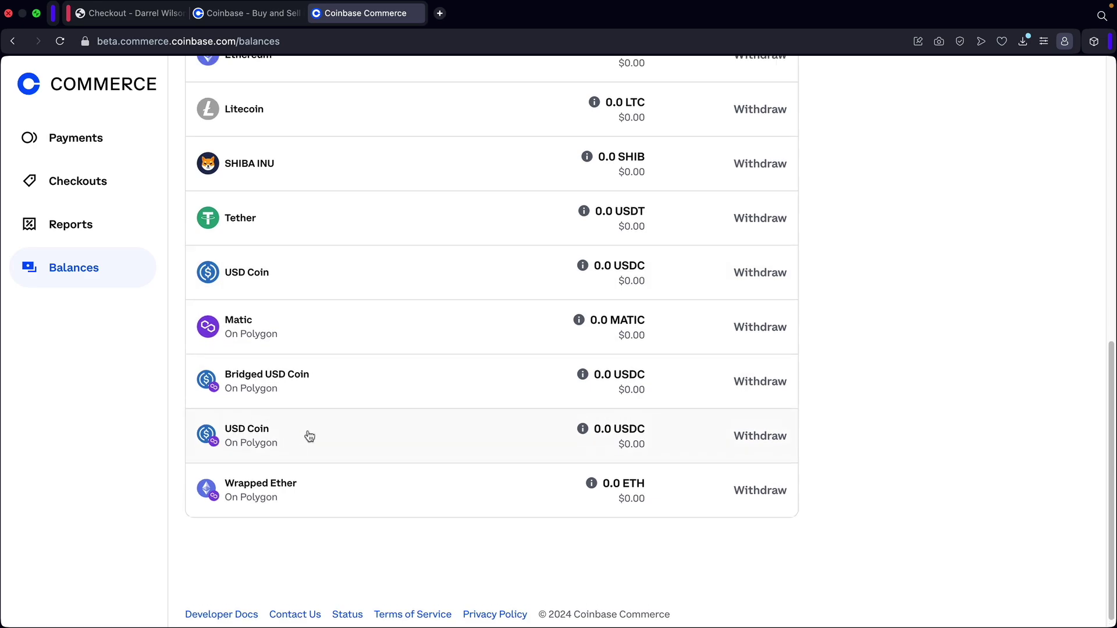
scroll(329, 382, up, 3)
scroll(329, 382, up, 8)
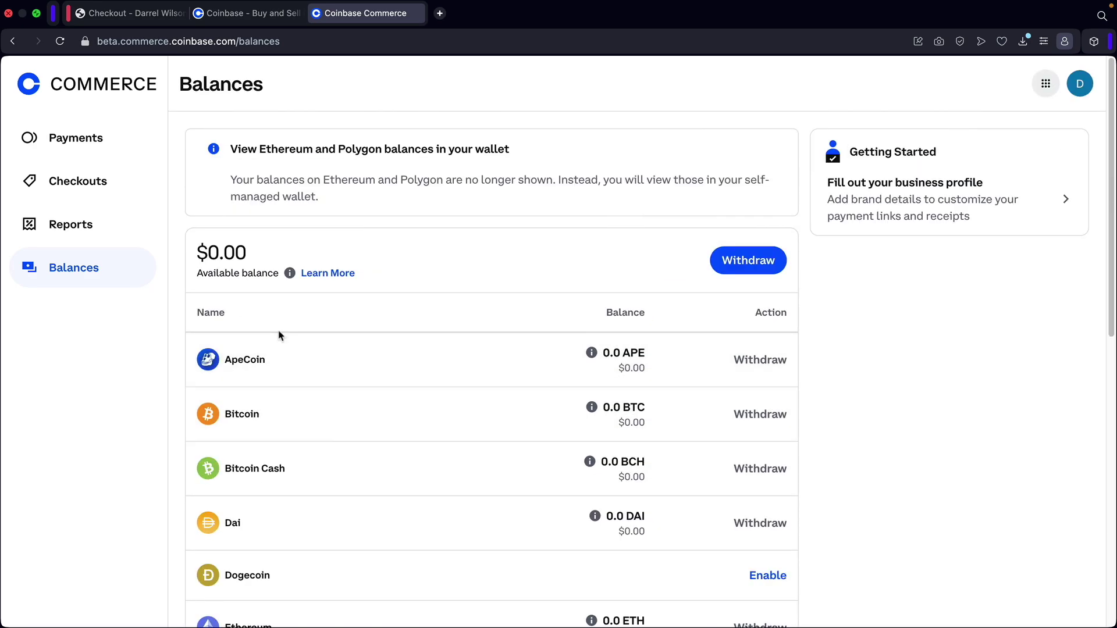
Step: Switch back to the store's order confirmation page
key(ctrl+Tab)
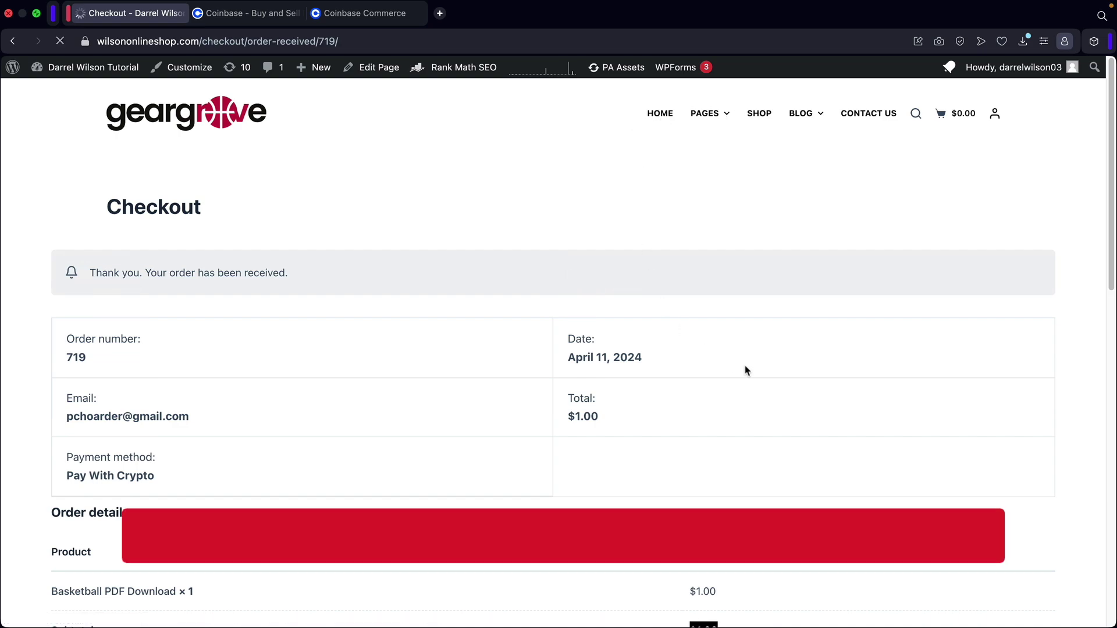